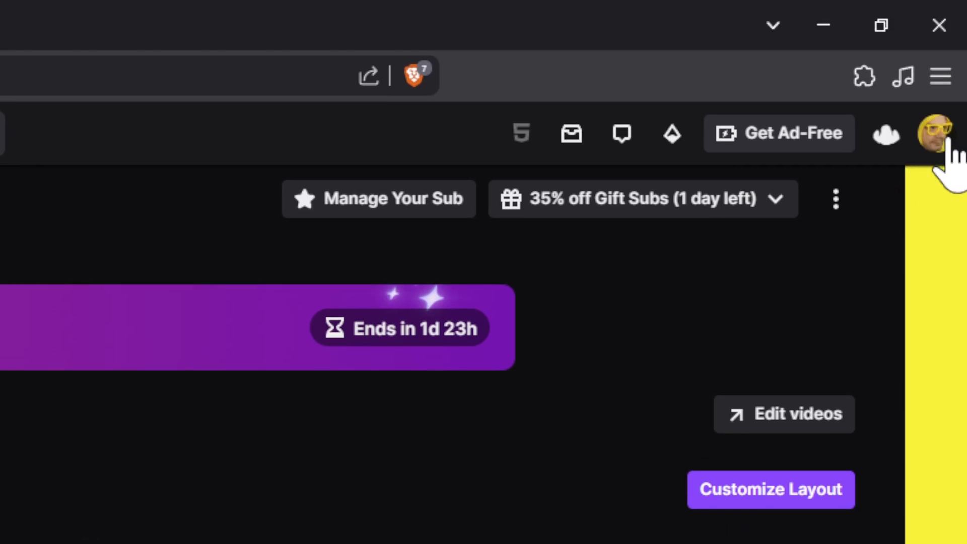
# Open the Creator Dashboard's management page for Power-ups and Channel Points rewards.
pyautogui.click(948, 146)
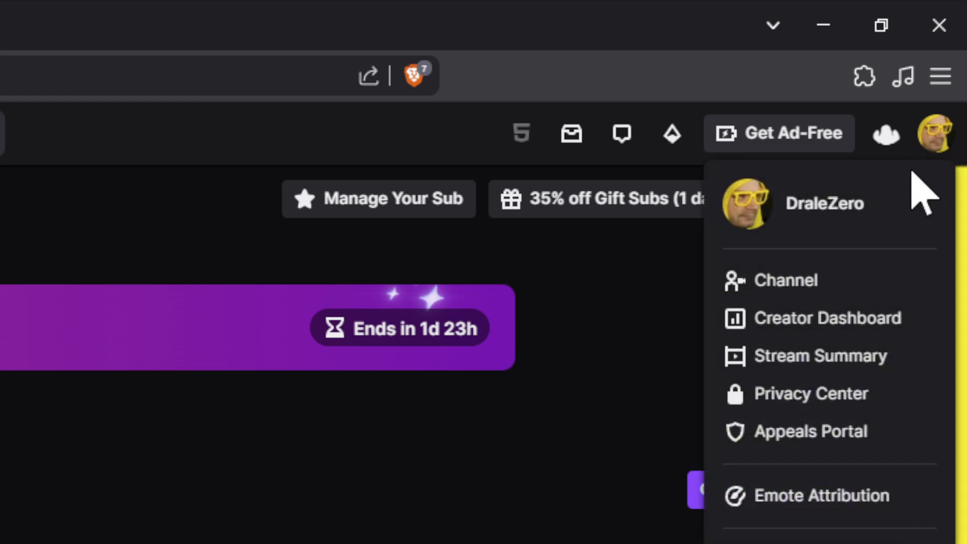
pyautogui.click(869, 317)
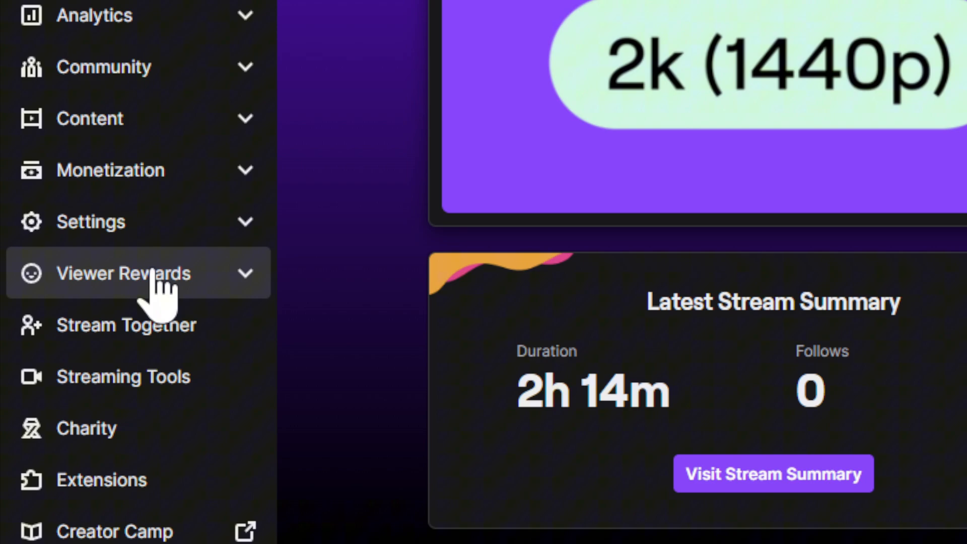
pyautogui.click(151, 275)
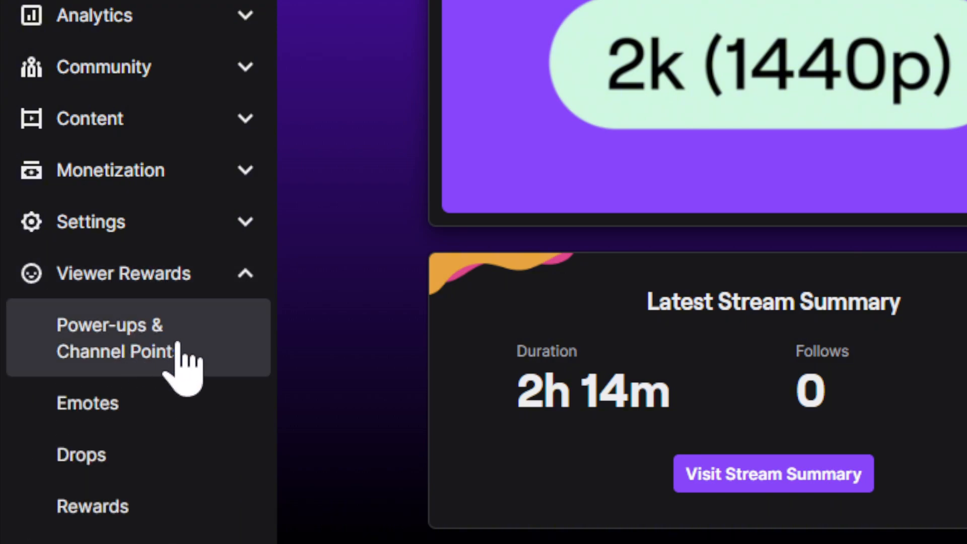
pyautogui.click(181, 359)
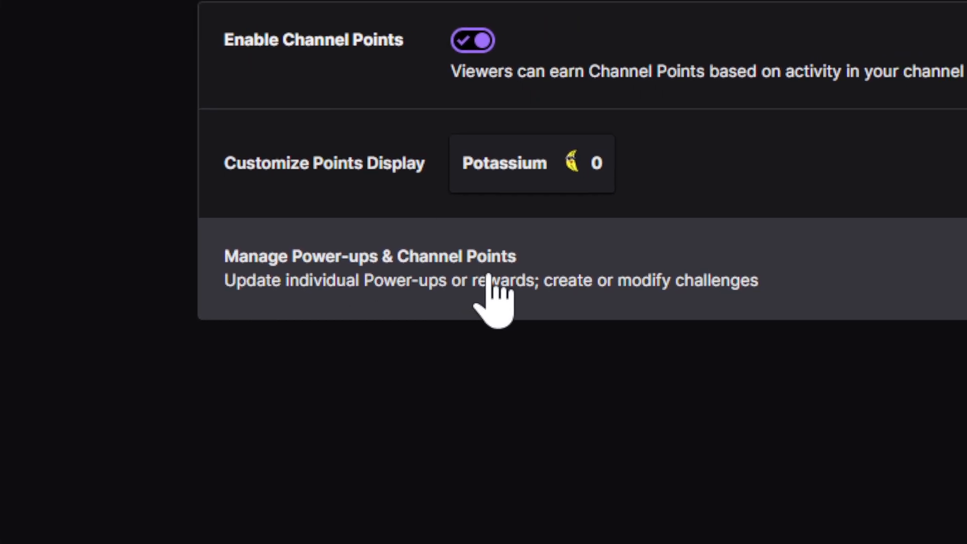
pyautogui.click(491, 282)
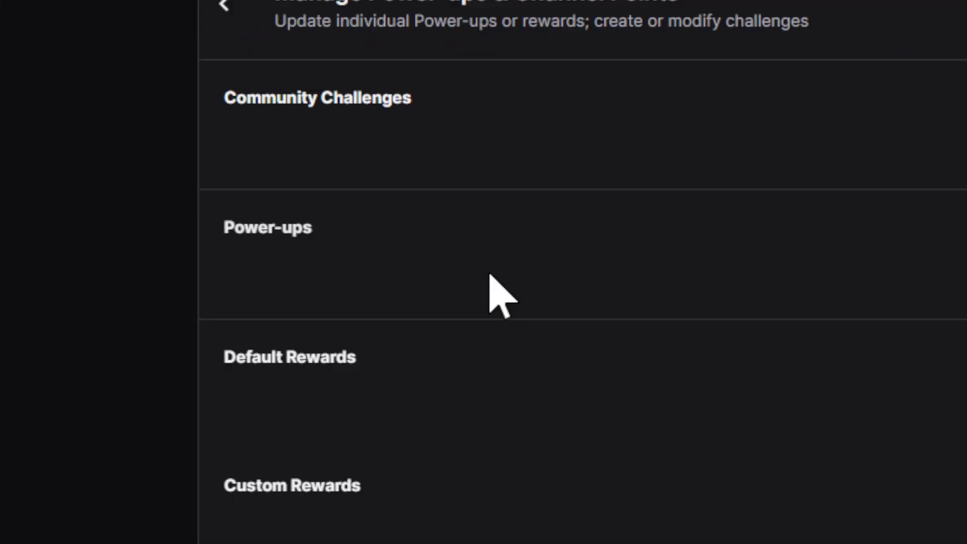
# Create a custom channel point reward named "Krypto" with a cost of 1 point.
pyautogui.scroll(-5, 367, 246)
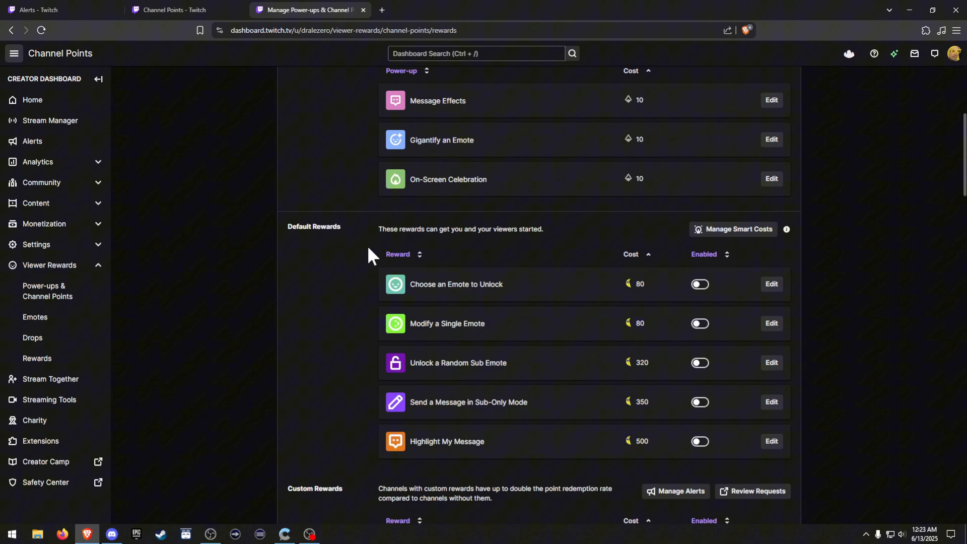
pyautogui.scroll(-15, 367, 246)
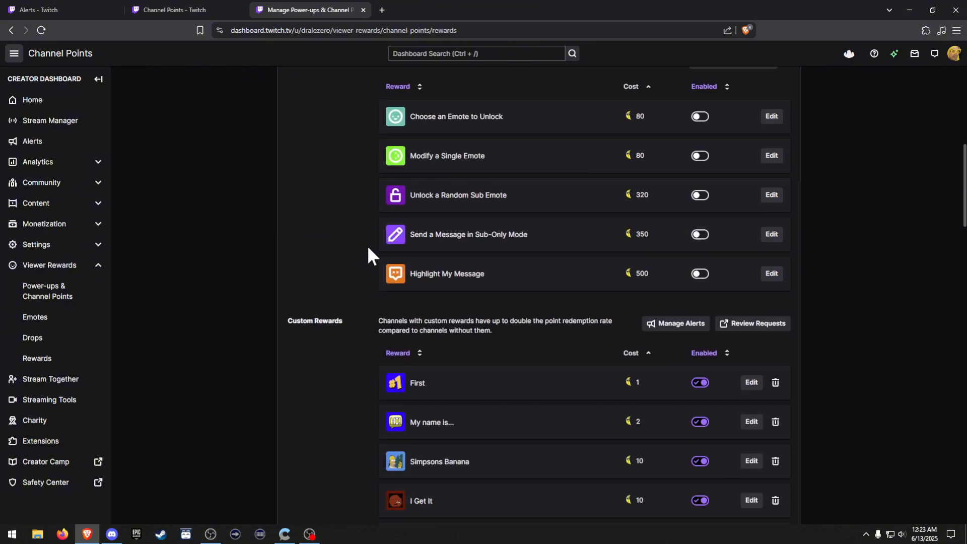
pyautogui.scroll(-10, 369, 248)
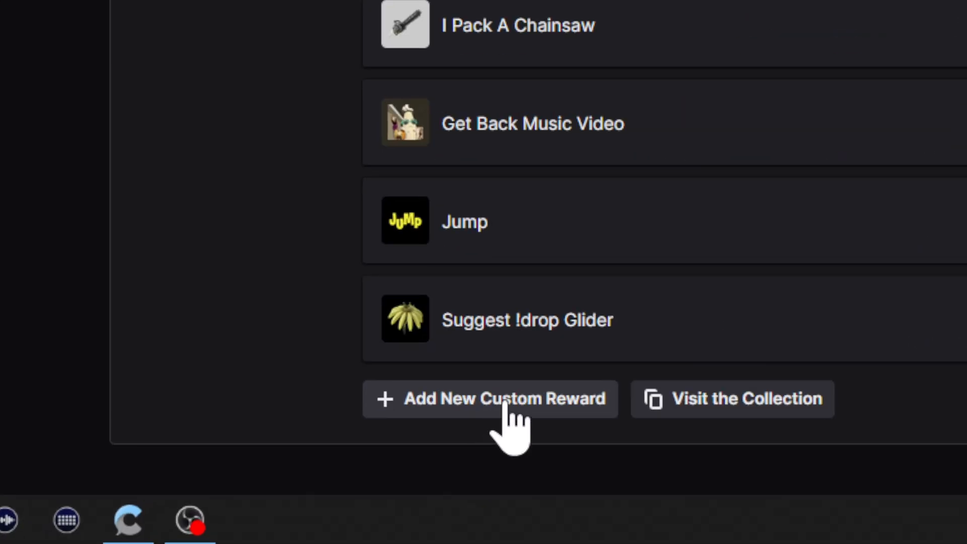
pyautogui.click(505, 401)
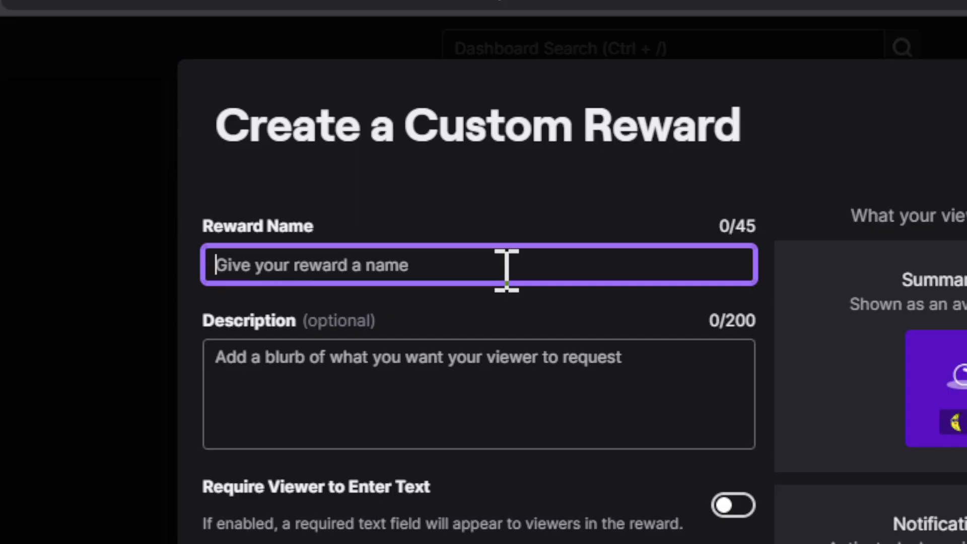
pyautogui.write('Krypto')
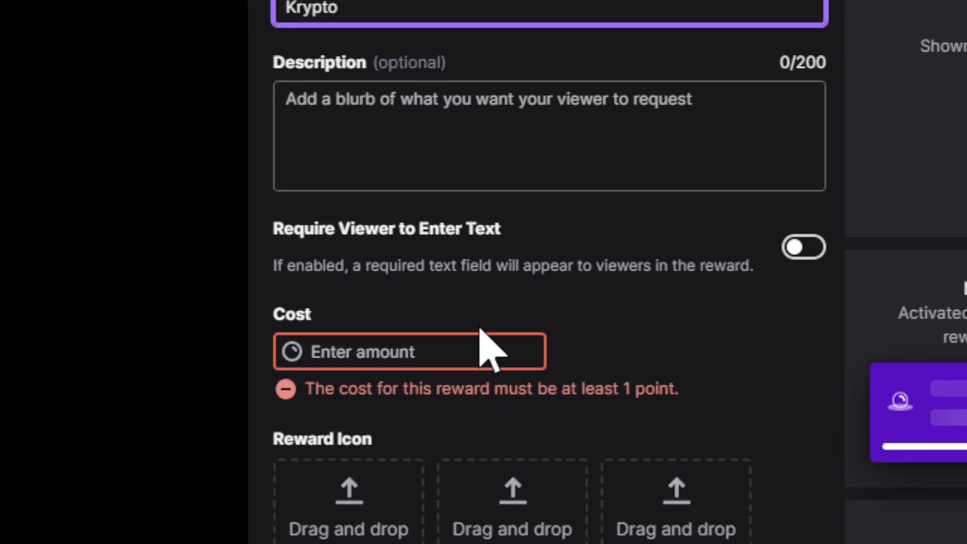
pyautogui.click(487, 282)
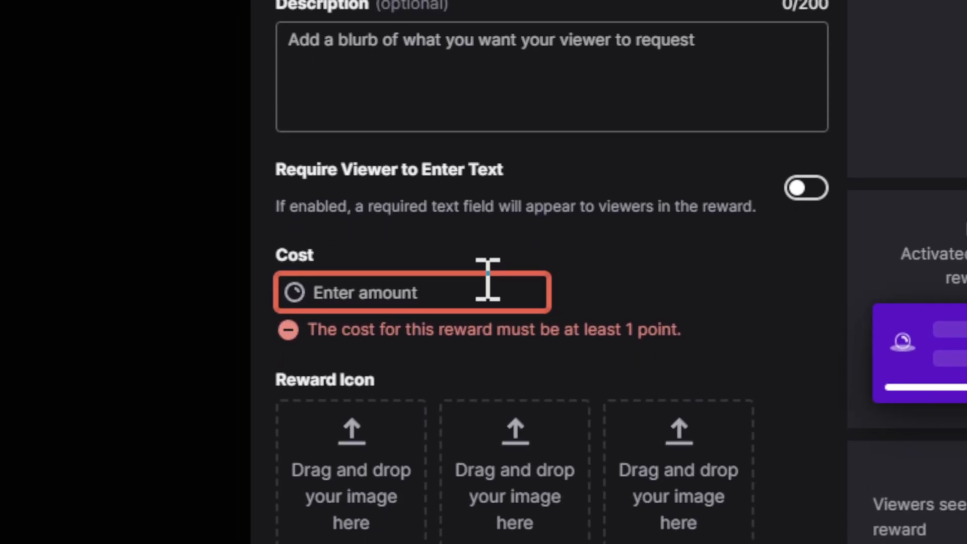
pyautogui.write('1')
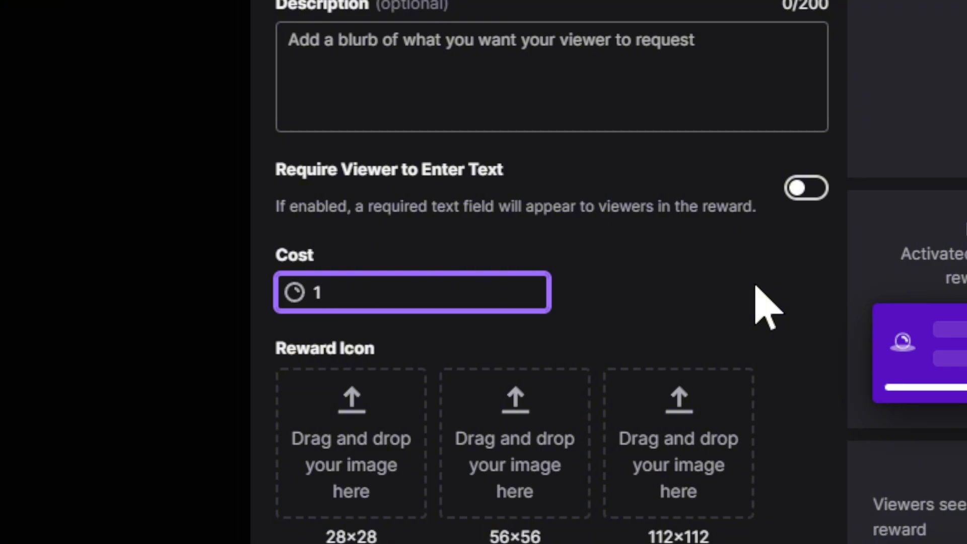
pyautogui.scroll(-5, 796, 359)
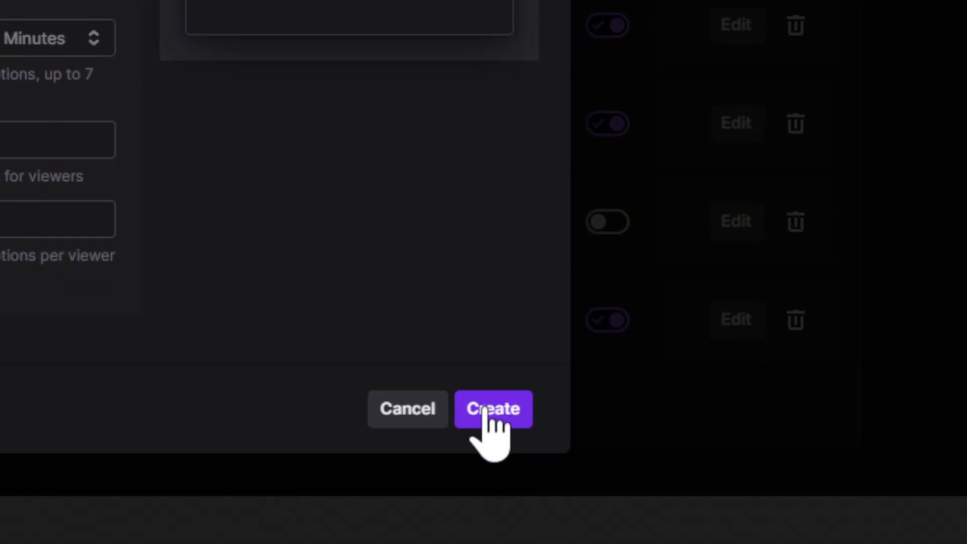
pyautogui.click(486, 409)
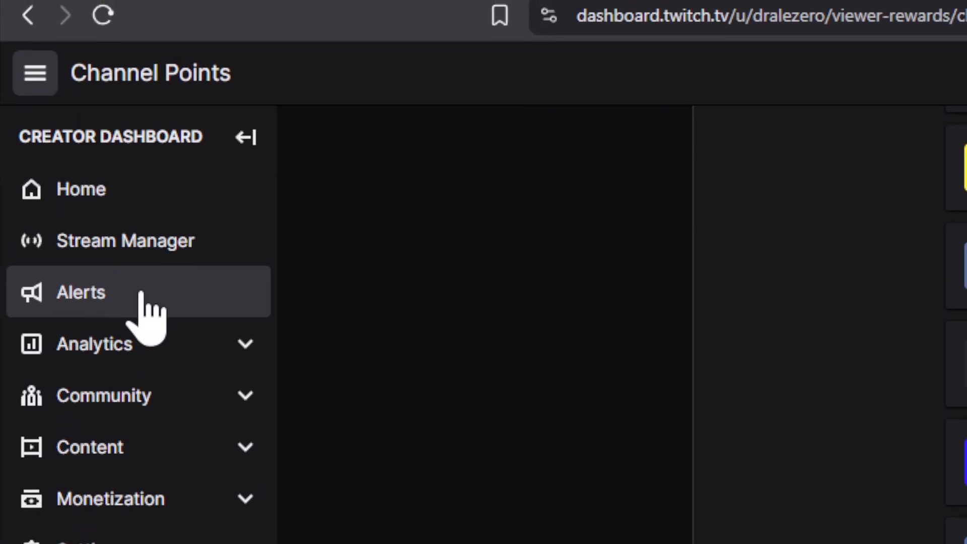
# Go to the channel's stream alerts and create a new alert box.
pyautogui.click(141, 294)
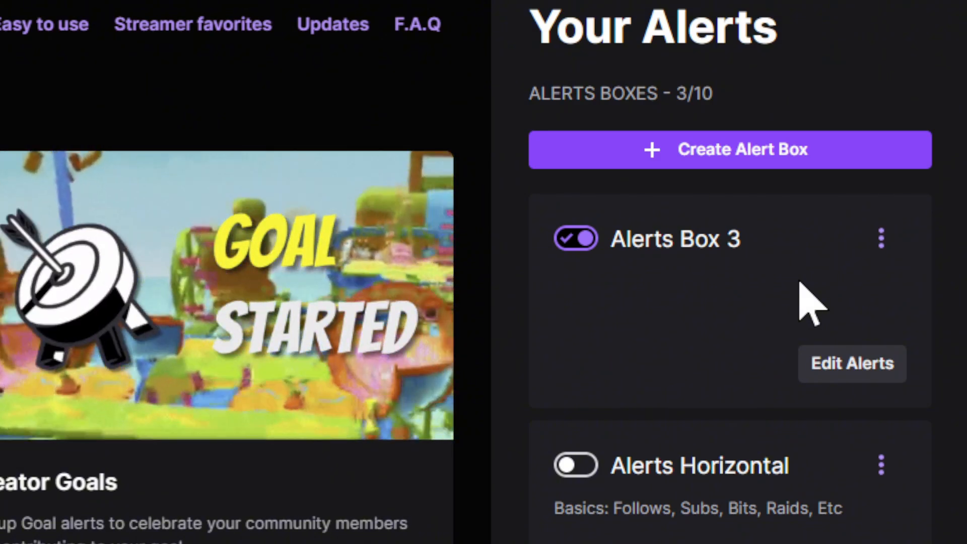
pyautogui.scroll(-5, 781, 301)
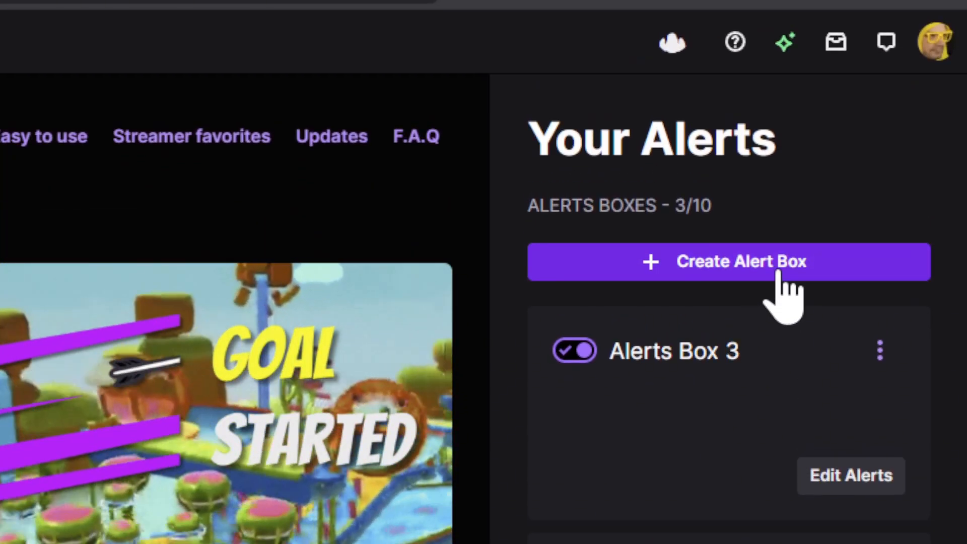
pyautogui.click(778, 272)
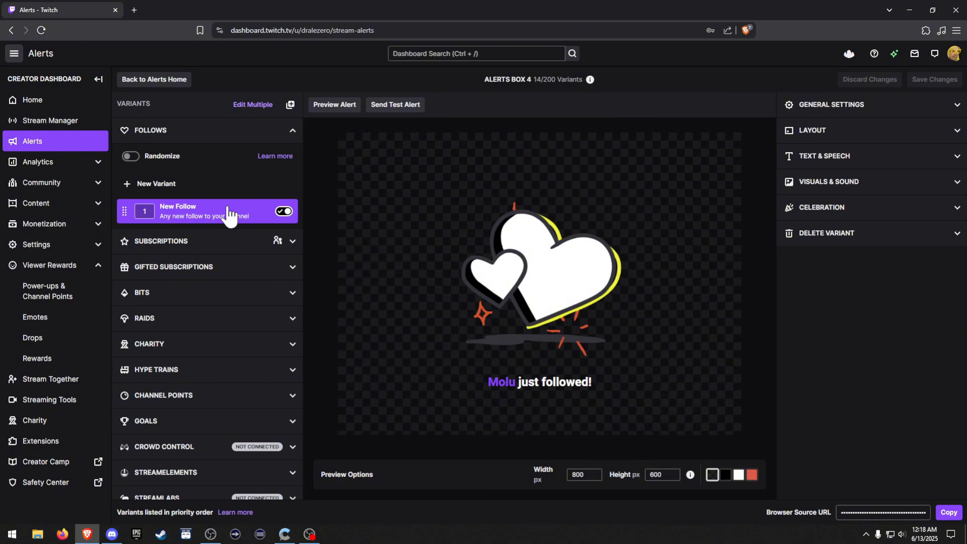
# Delete the New Follow variant from the new alert box's Follows category.
pyautogui.click(222, 135)
pyautogui.click(216, 135)
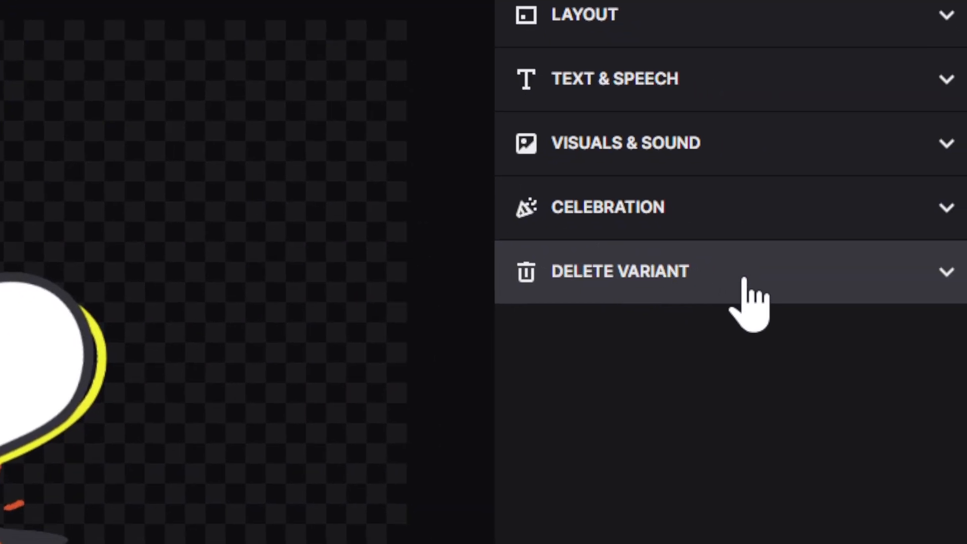
pyautogui.click(762, 307)
pyautogui.click(762, 396)
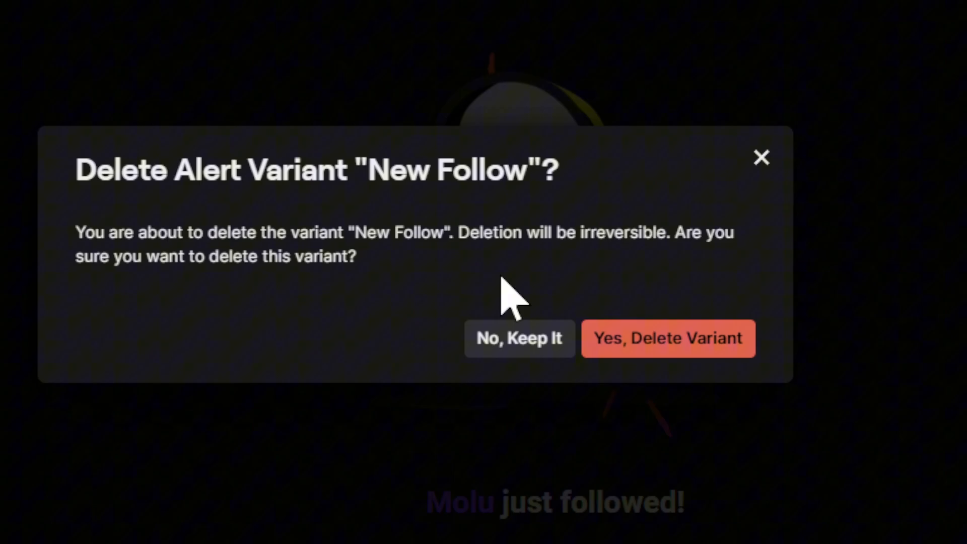
pyautogui.click(664, 340)
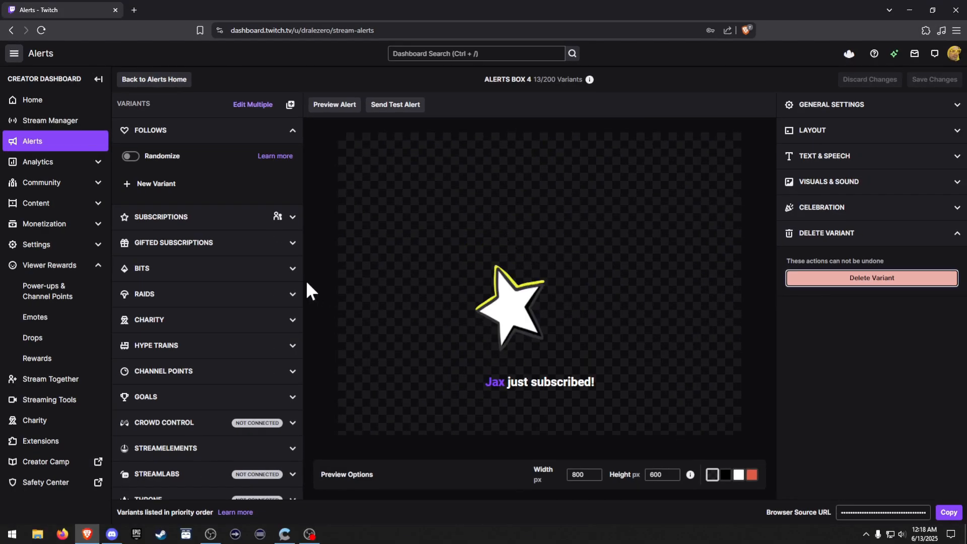
# Delete the Prime Subscription variant from the Subscriptions category.
pyautogui.click(182, 218)
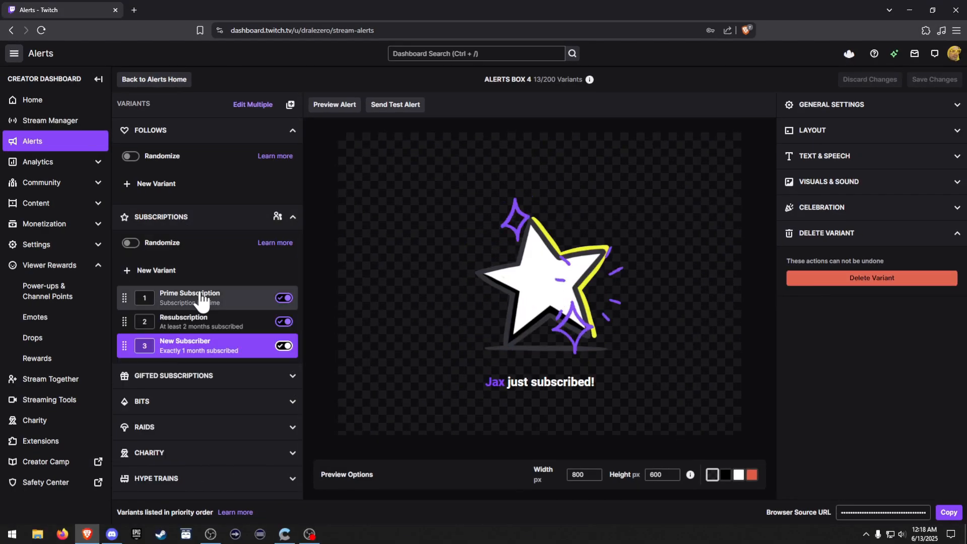
pyautogui.click(241, 298)
pyautogui.click(809, 279)
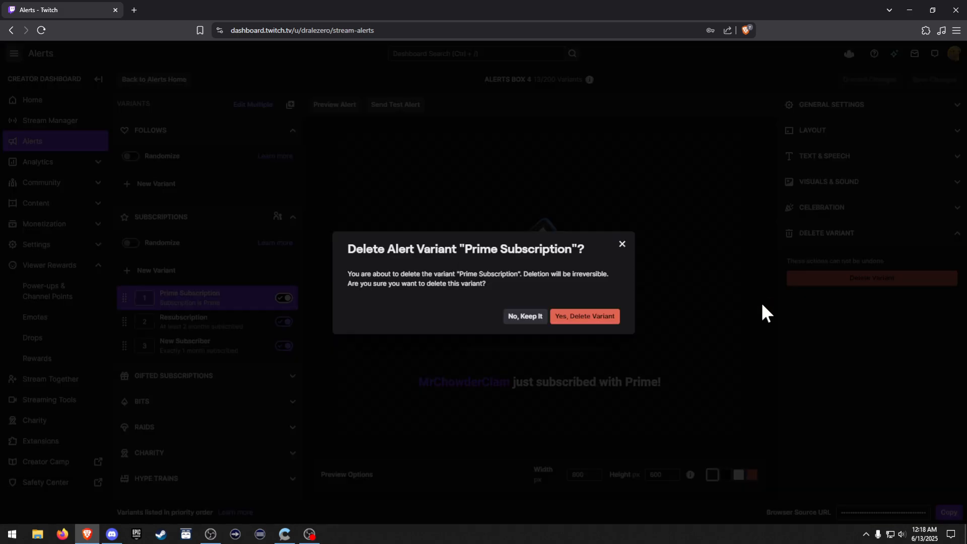
pyautogui.click(607, 320)
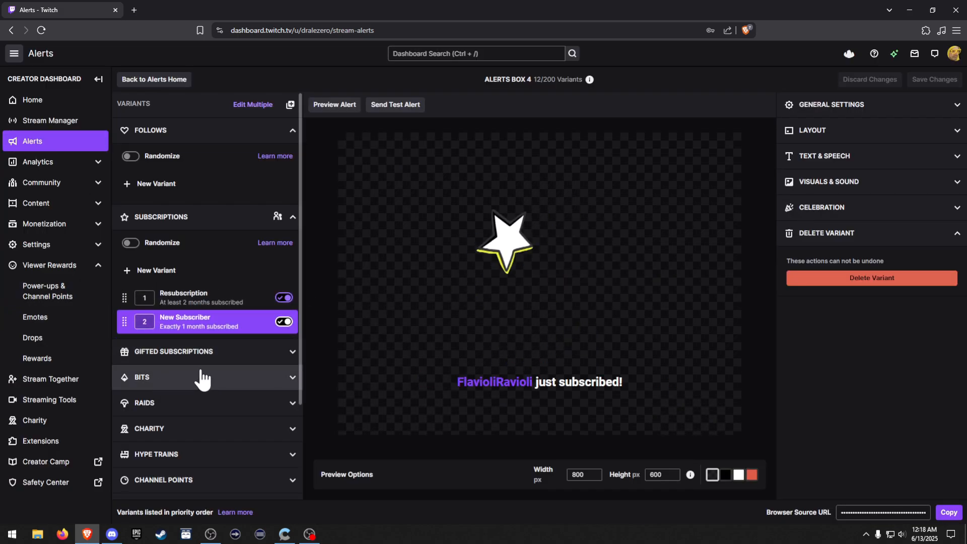
pyautogui.scroll(-3, 201, 378)
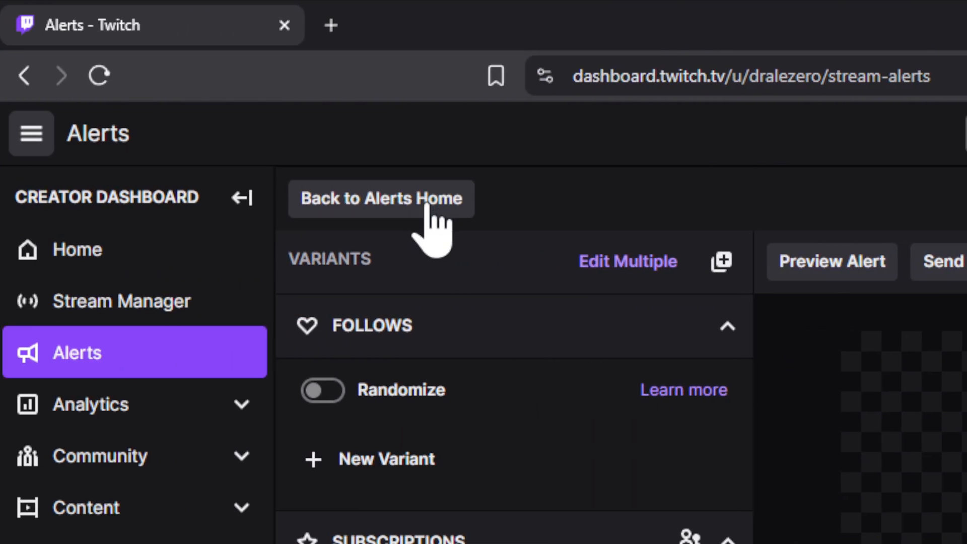
# Return to the alert box overview and rename Alerts Box 4 as "Full Screen Alerts".
pyautogui.click(427, 206)
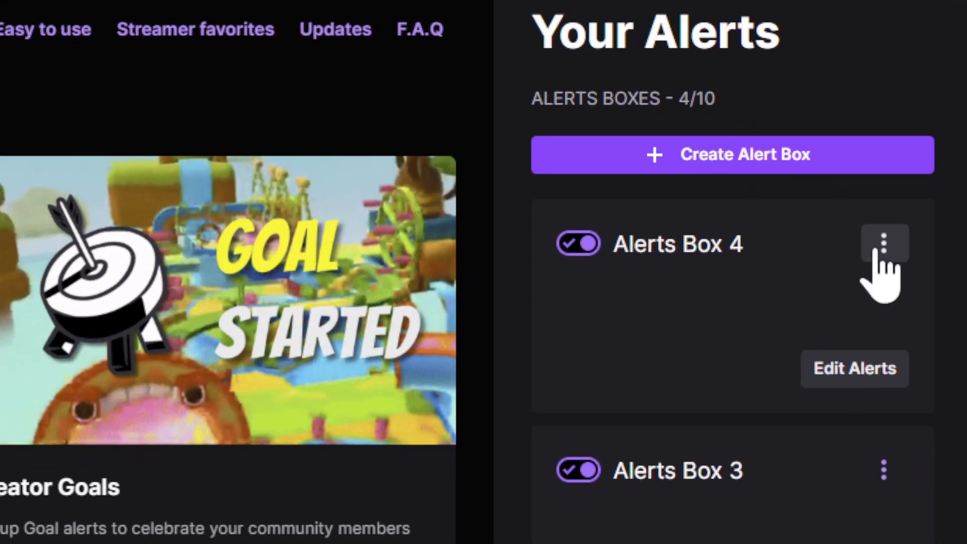
pyautogui.click(883, 247)
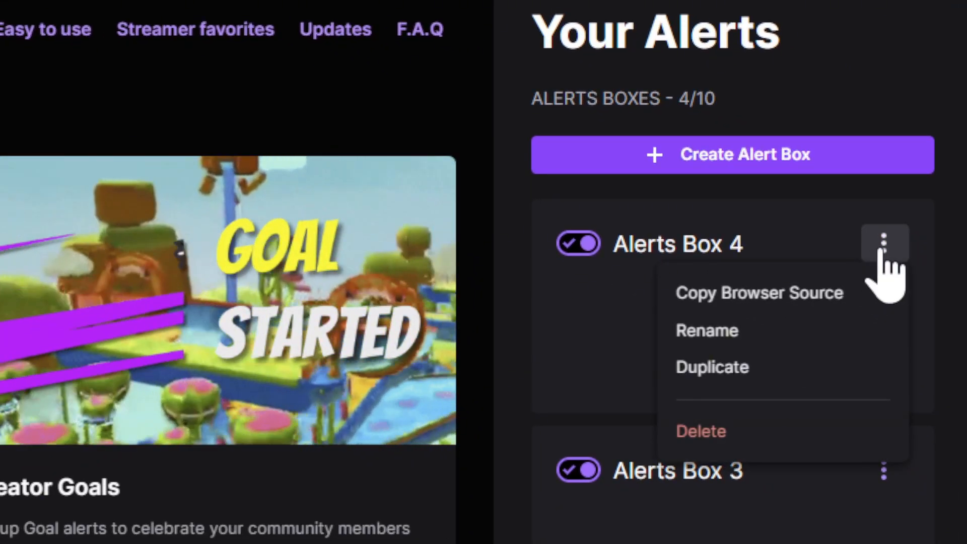
pyautogui.click(677, 345)
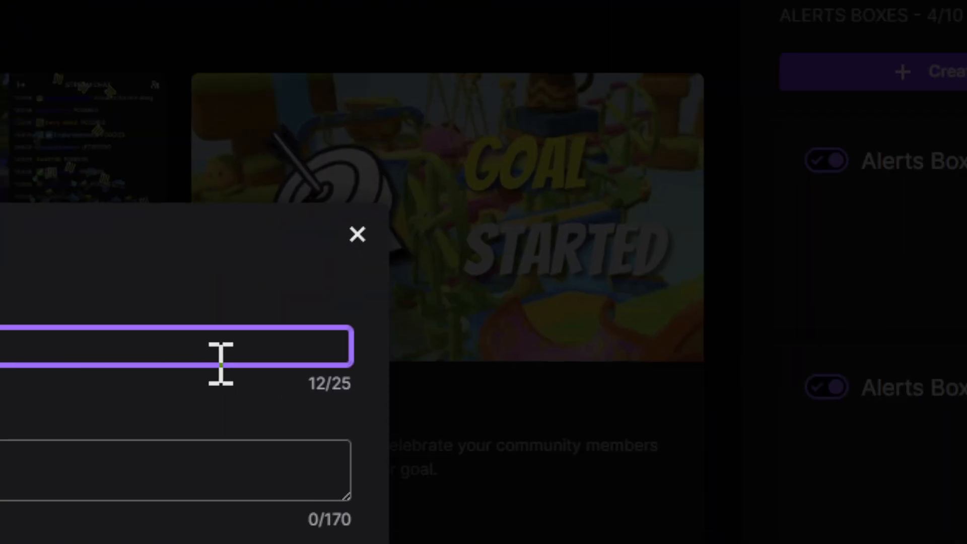
pyautogui.write('Full Sc')
pyautogui.write('ree')
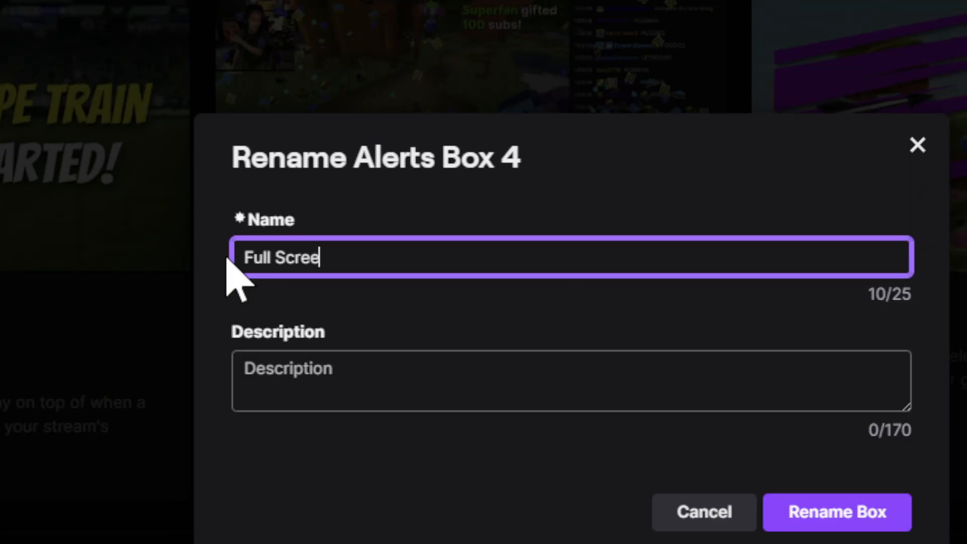
pyautogui.write('n Alerts')
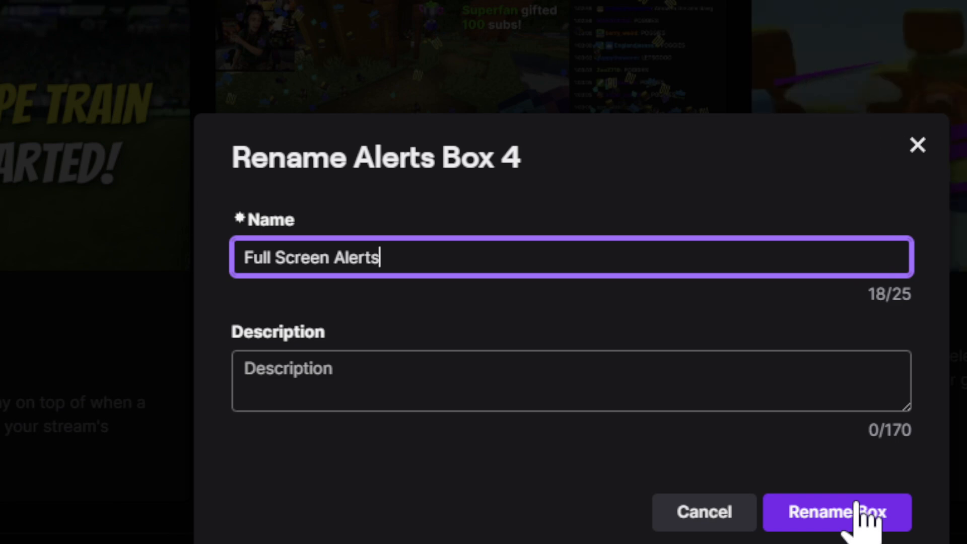
pyautogui.click(856, 509)
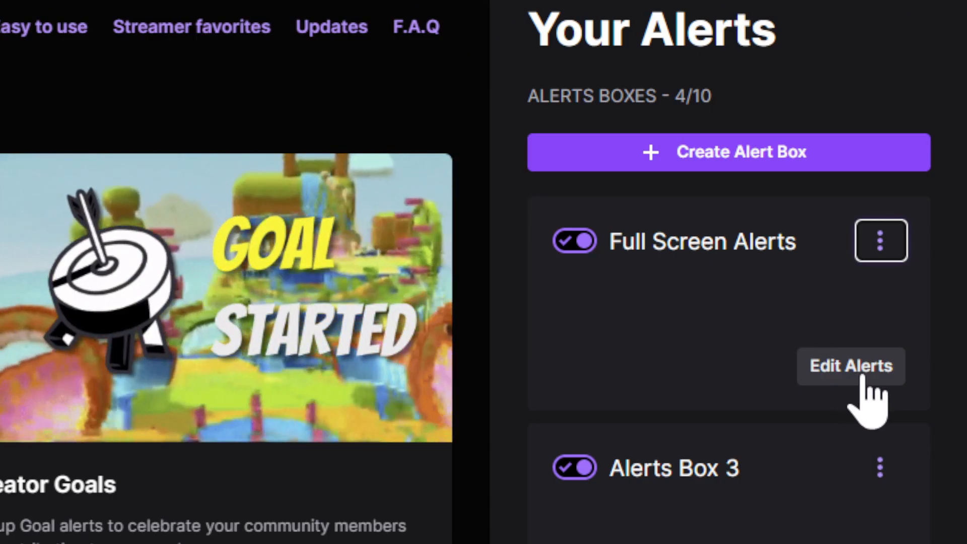
# Open the Full Screen Alerts box for editing and add a new Channel Points variant.
pyautogui.click(865, 379)
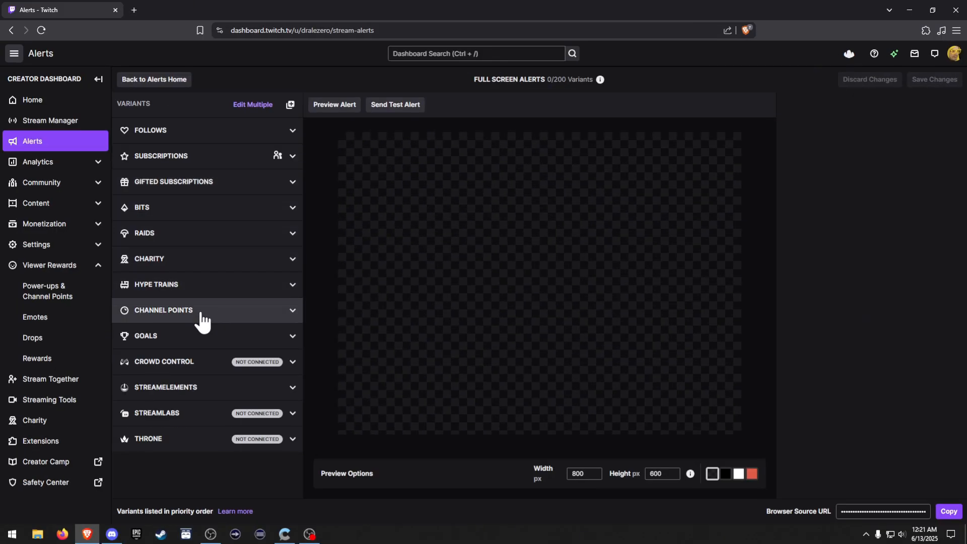
pyautogui.click(203, 319)
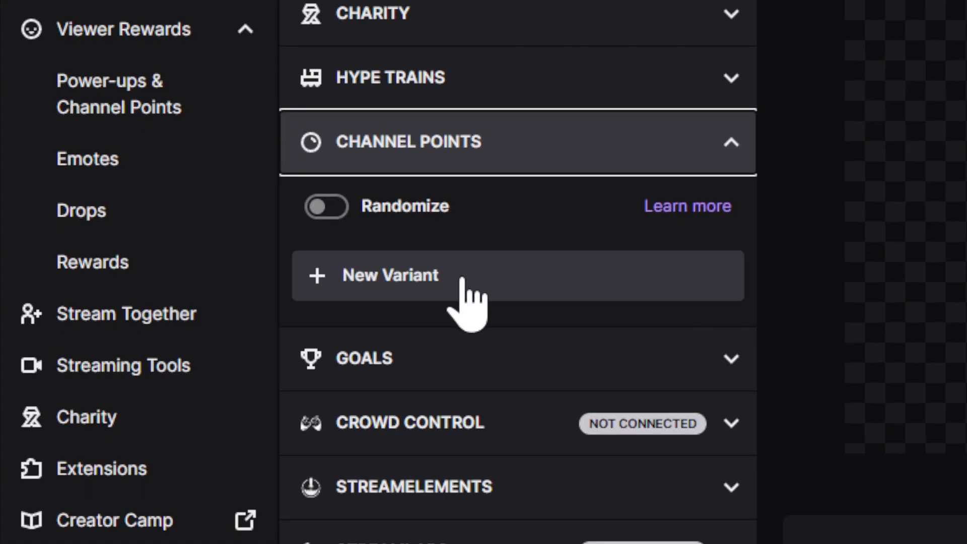
pyautogui.click(463, 280)
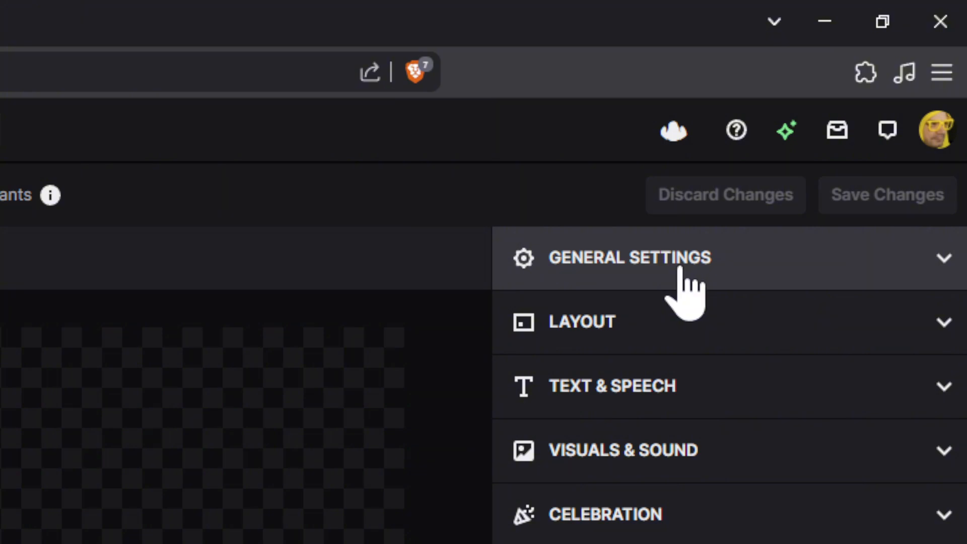
# Name the new Channel Points variant "Krypto" in its general settings.
pyautogui.click(685, 282)
pyautogui.click(528, 377)
pyautogui.hotkey('ctrl', 'a')
pyautogui.press('BackSpace')
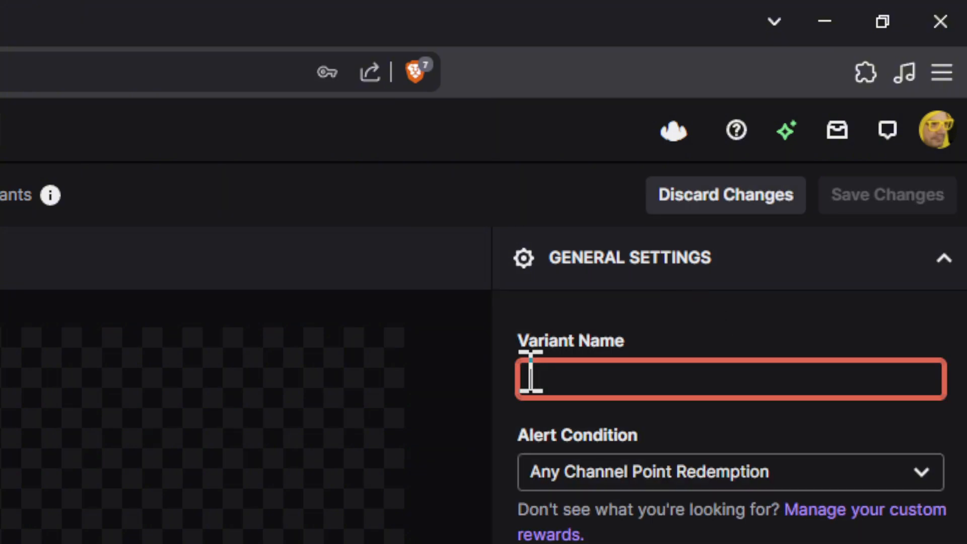
pyautogui.write('k')
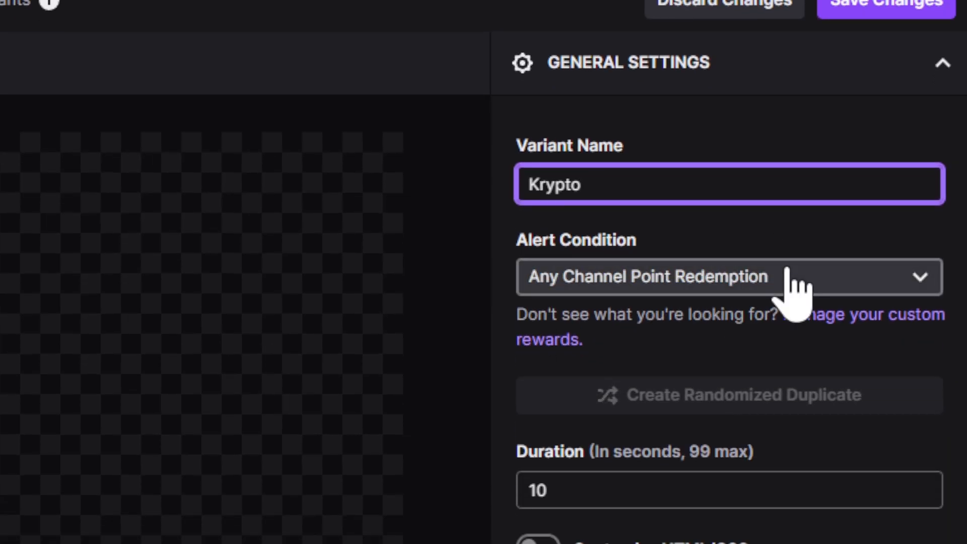
# Set the variant's alert condition to the Krypto reward by filtering the conditions for "kryp".
pyautogui.click(787, 472)
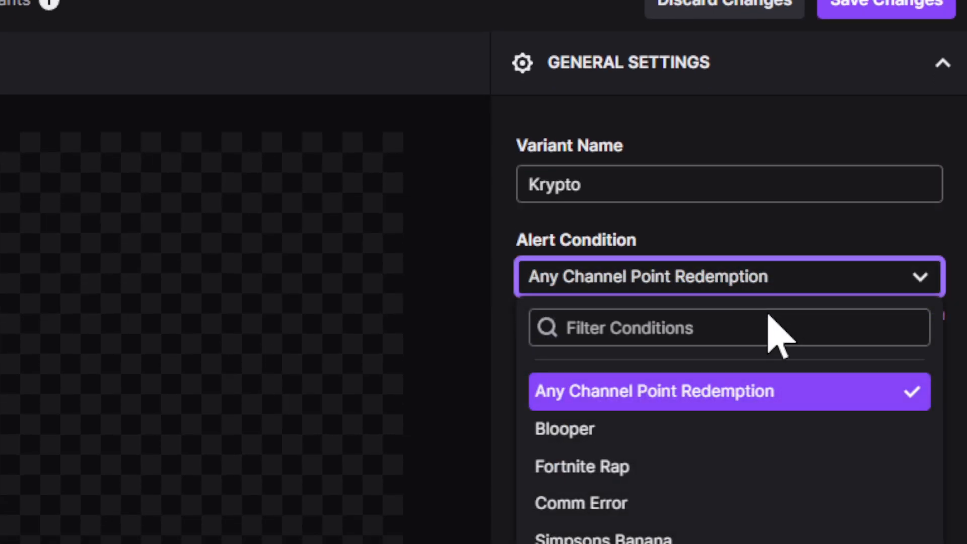
pyautogui.click(757, 327)
pyautogui.write('kryp')
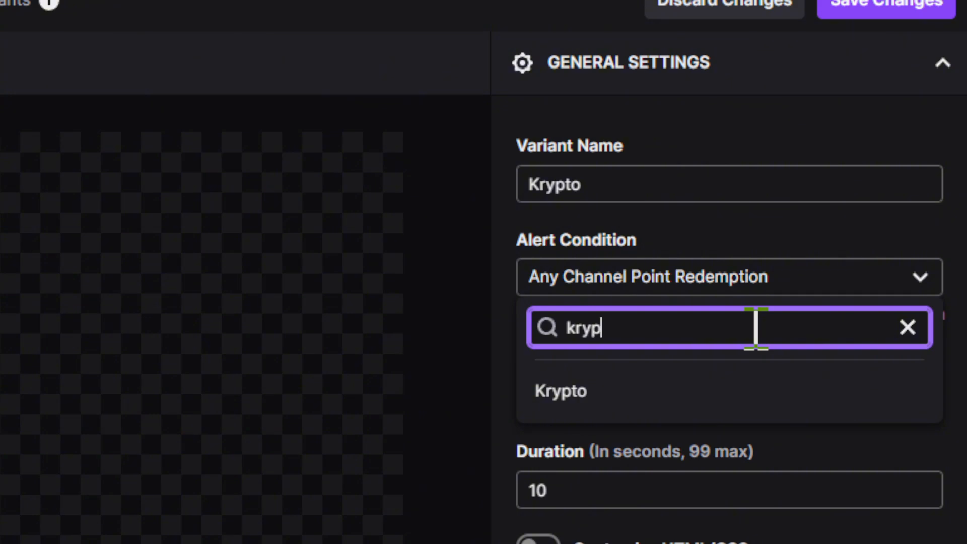
pyautogui.click(694, 394)
pyautogui.click(633, 491)
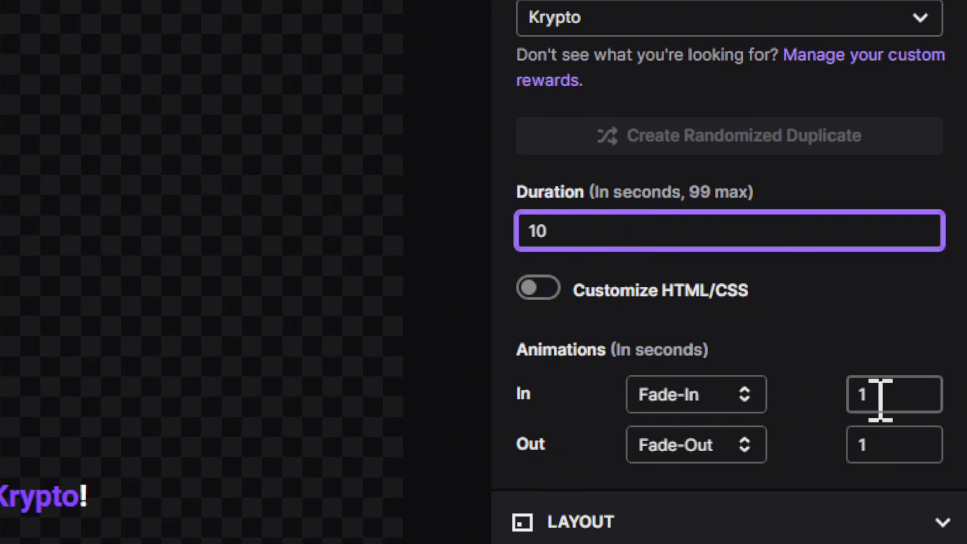
# Set the durations of both the In and Out animations to 0 seconds.
pyautogui.moveTo(892, 400); pyautogui.dragTo(851, 400)
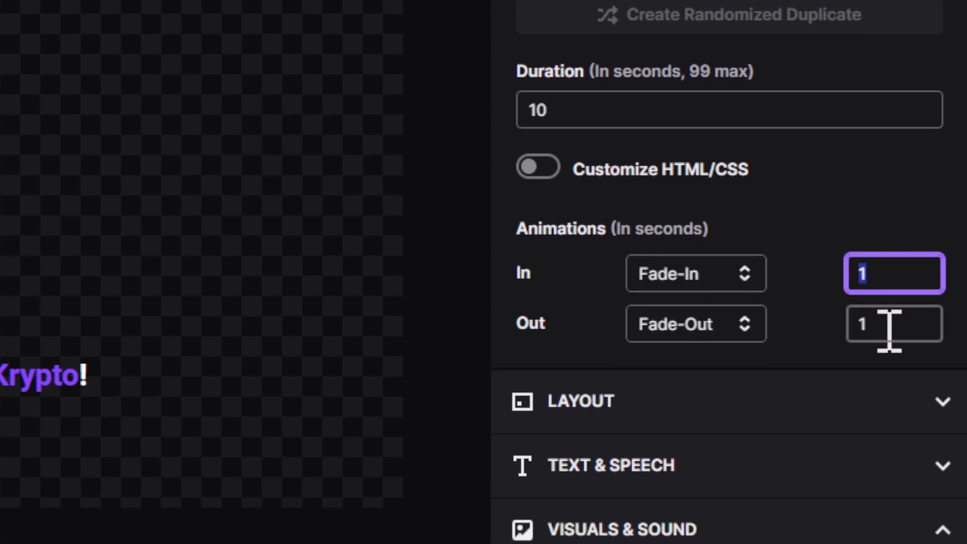
pyautogui.press('BackSpace')
pyautogui.write('0')
pyautogui.moveTo(895, 327); pyautogui.dragTo(848, 328)
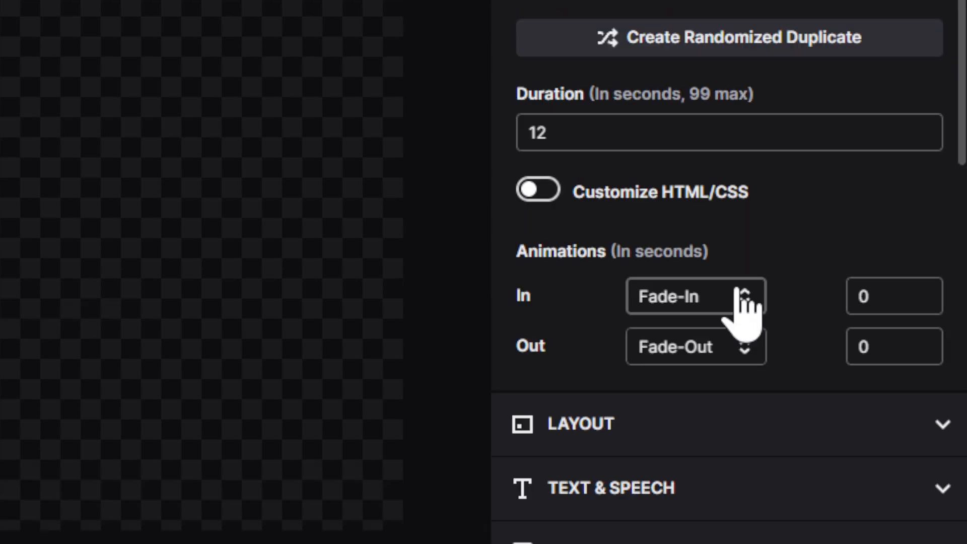
# Try setting both the In and Out animation types to None.
pyautogui.click(740, 296)
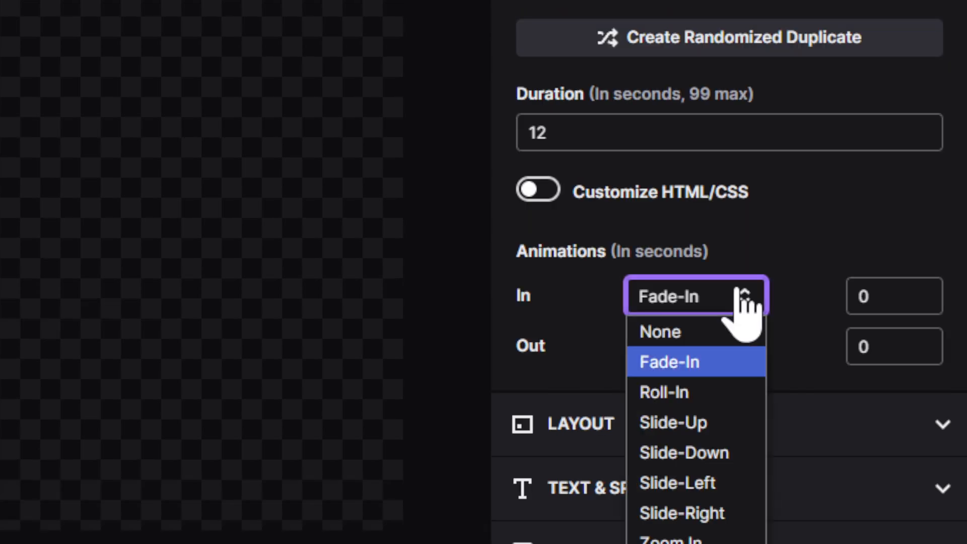
pyautogui.click(708, 333)
pyautogui.click(710, 348)
pyautogui.click(700, 381)
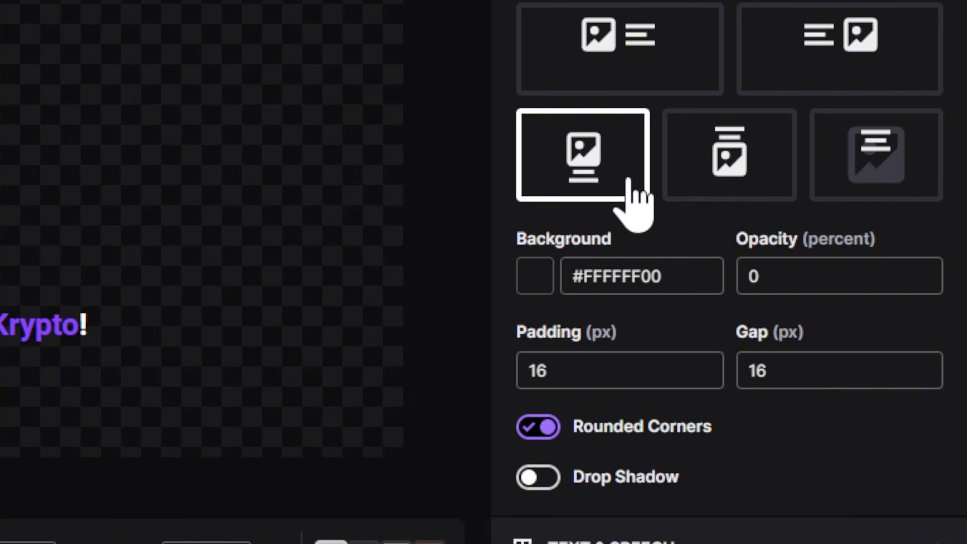
# Set the layout's padding and gap to 0 px and turn off rounded corners.
pyautogui.doubleClick(619, 361)
pyautogui.write('0')
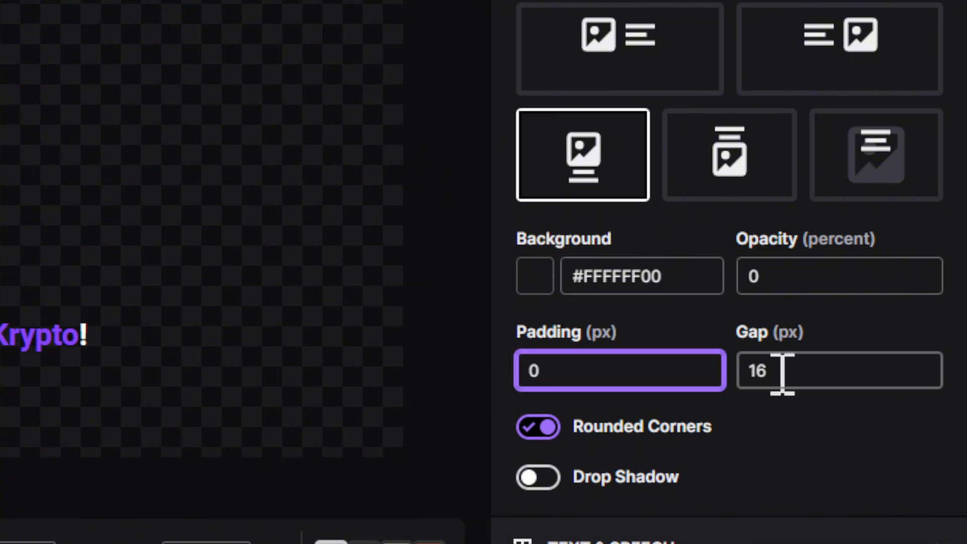
pyautogui.doubleClick(783, 371)
pyautogui.write('0')
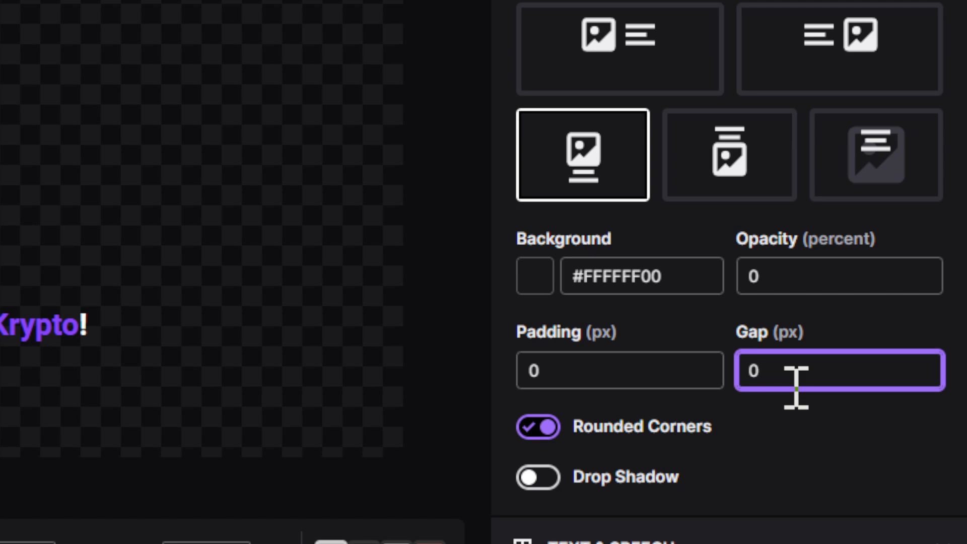
pyautogui.scroll(-4, 795, 398)
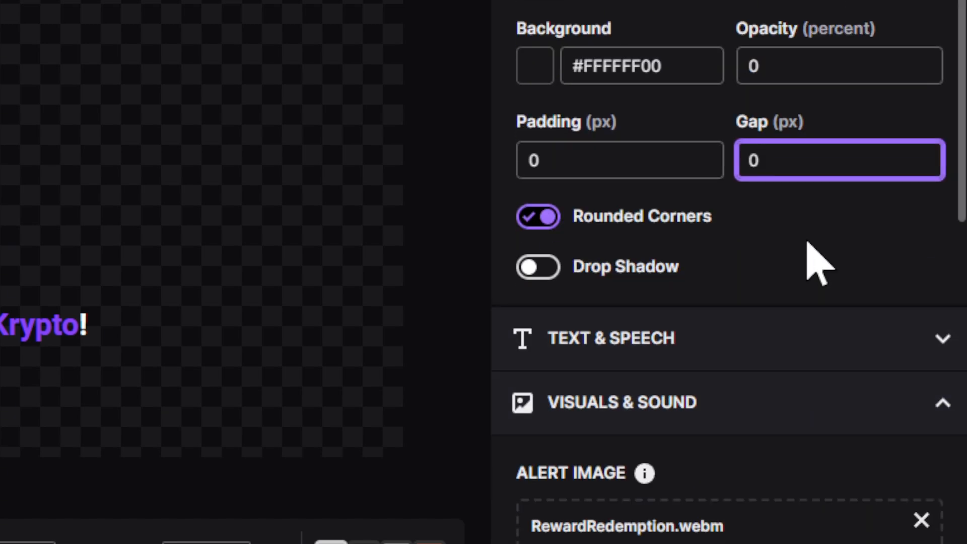
pyautogui.click(552, 218)
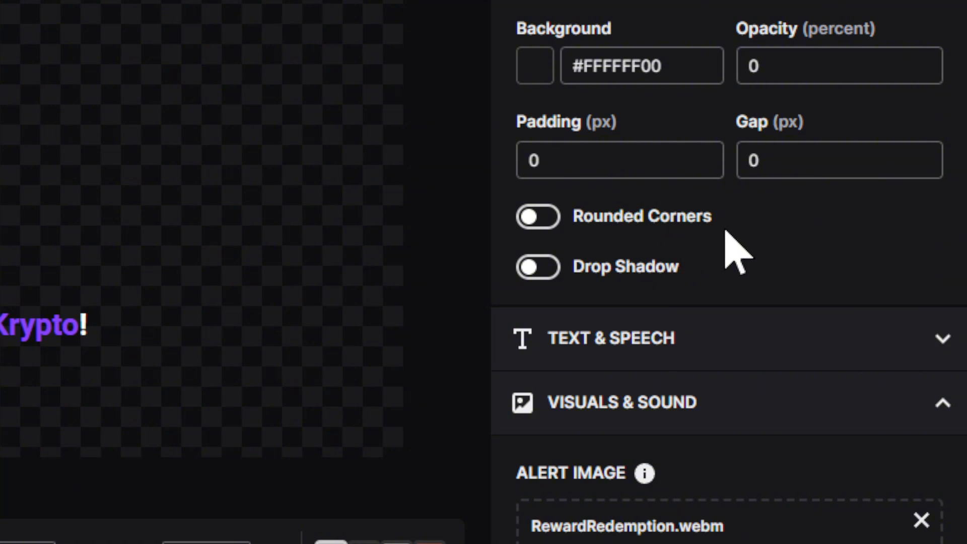
# Clear the entire alert message text in the text and speech settings.
pyautogui.scroll(5, 735, 191)
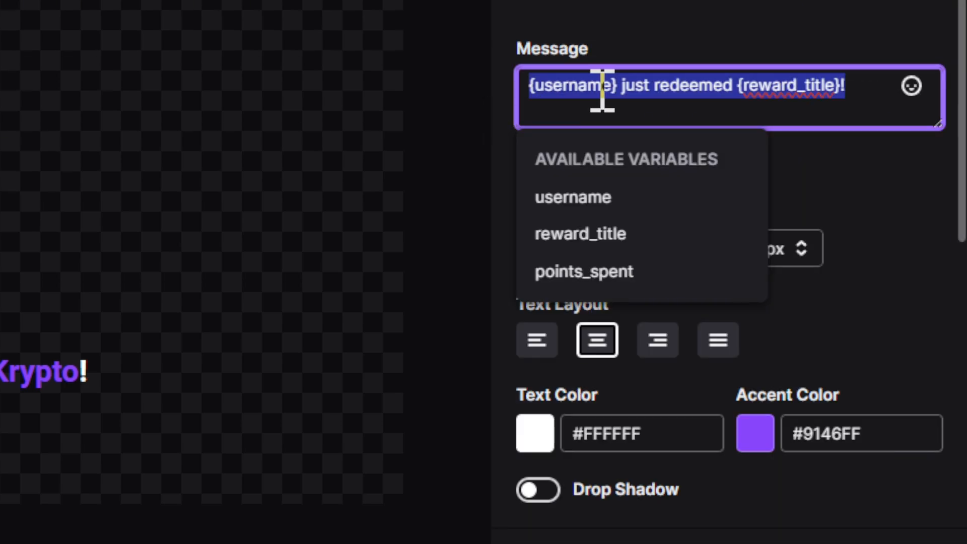
pyautogui.press('BackSpace')
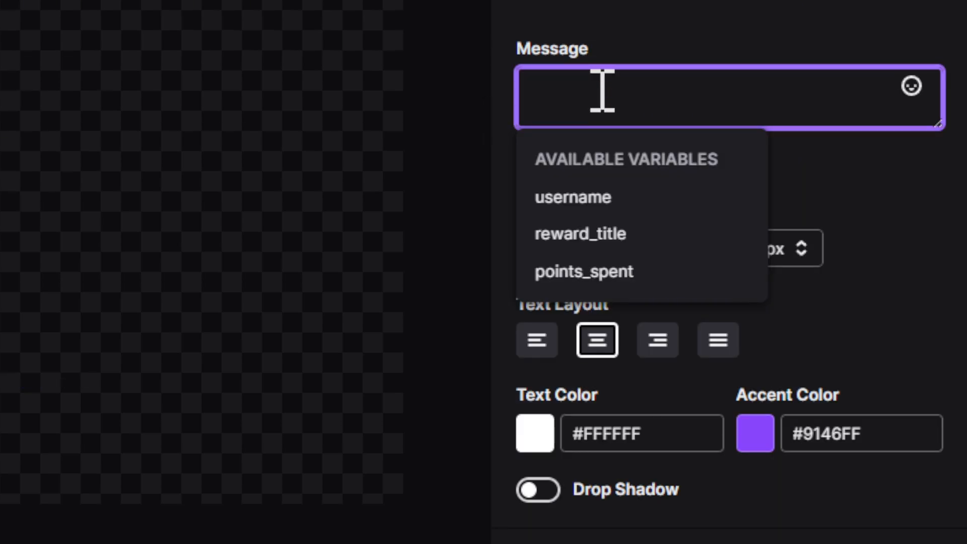
pyautogui.click(641, 46)
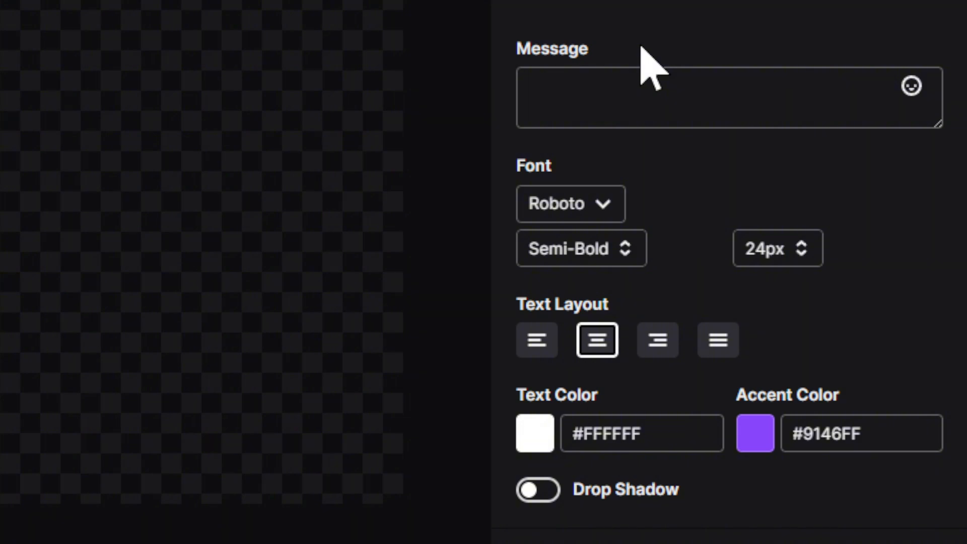
# Replace the RewardRedemption.webm alert image with the uploaded file kryptodogtransparent.webm.
pyautogui.scroll(-5, 680, 211)
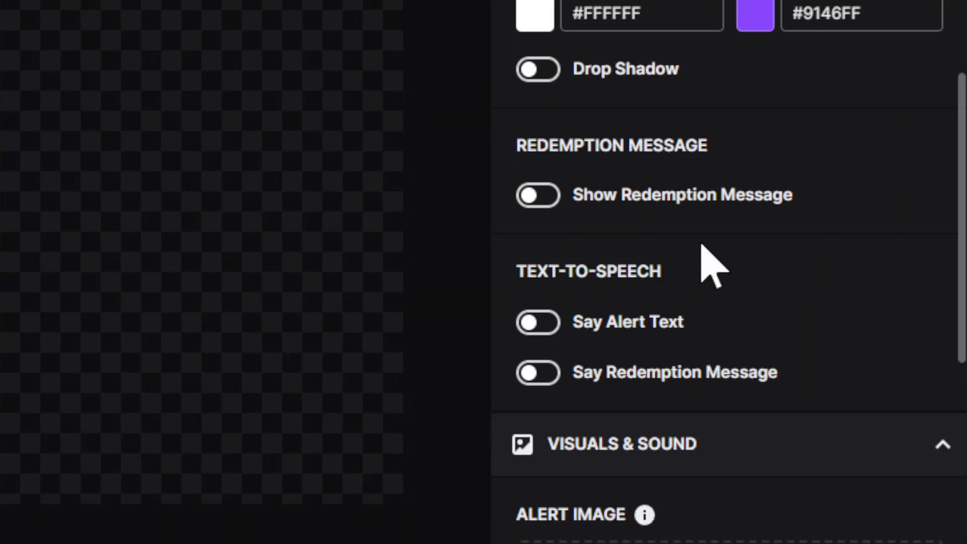
pyautogui.scroll(-3, 715, 217)
pyautogui.scroll(-8, 725, 199)
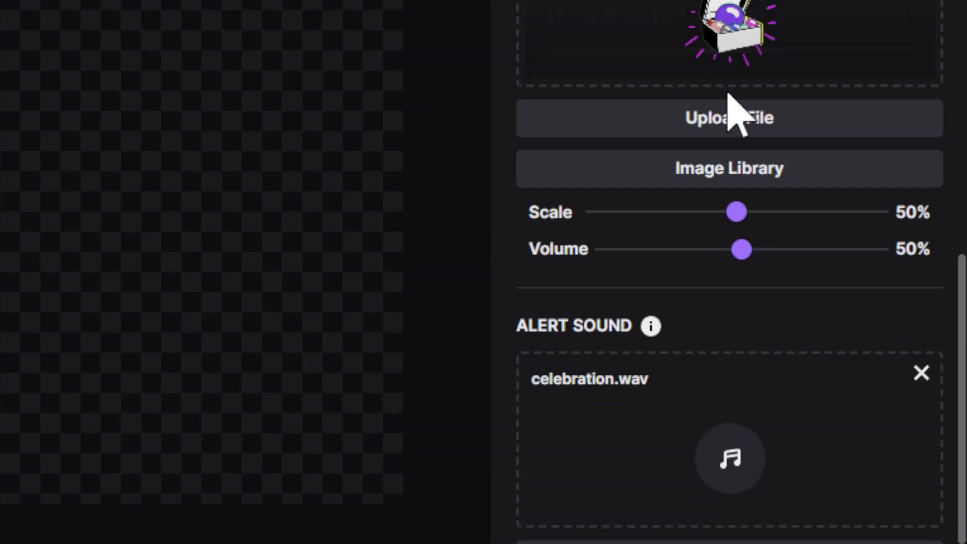
pyautogui.scroll(7, 904, 259)
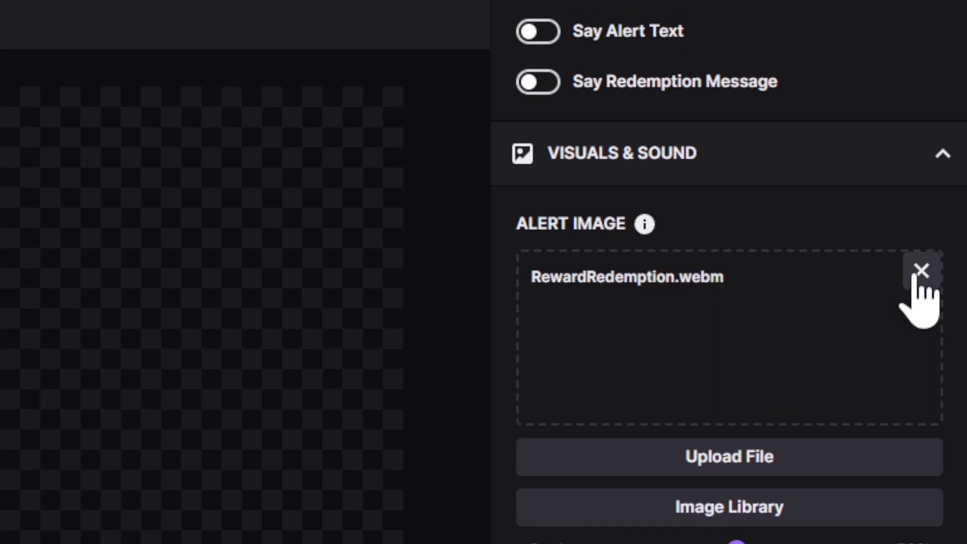
pyautogui.click(922, 271)
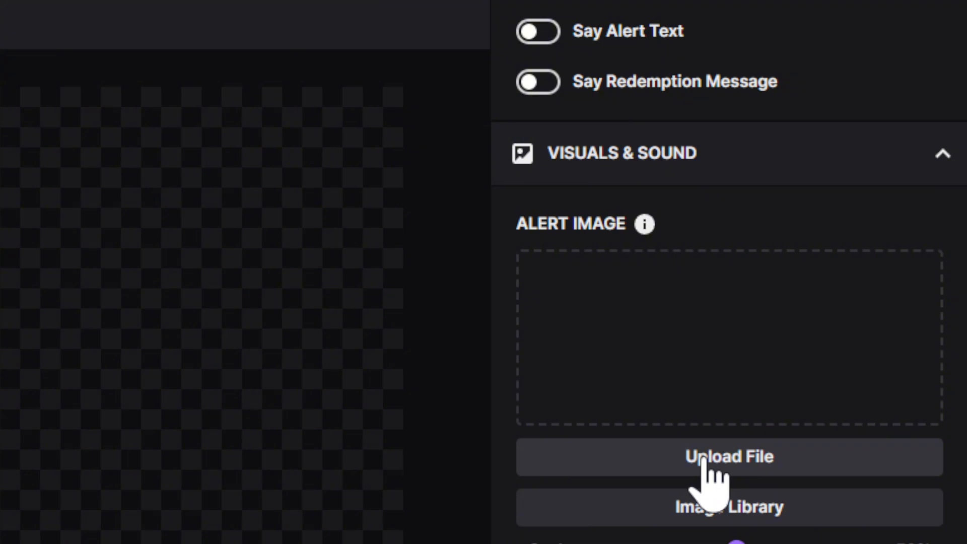
pyautogui.click(738, 465)
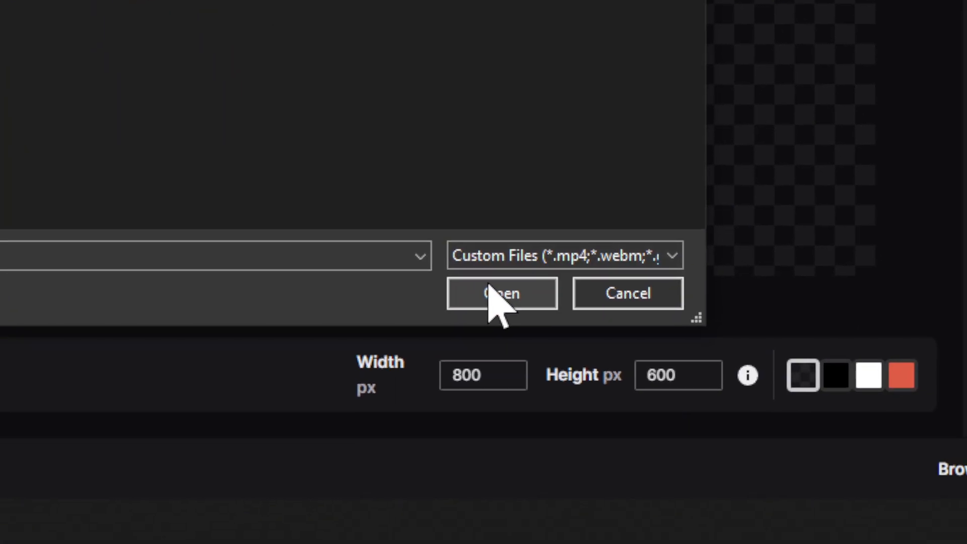
pyautogui.click(492, 302)
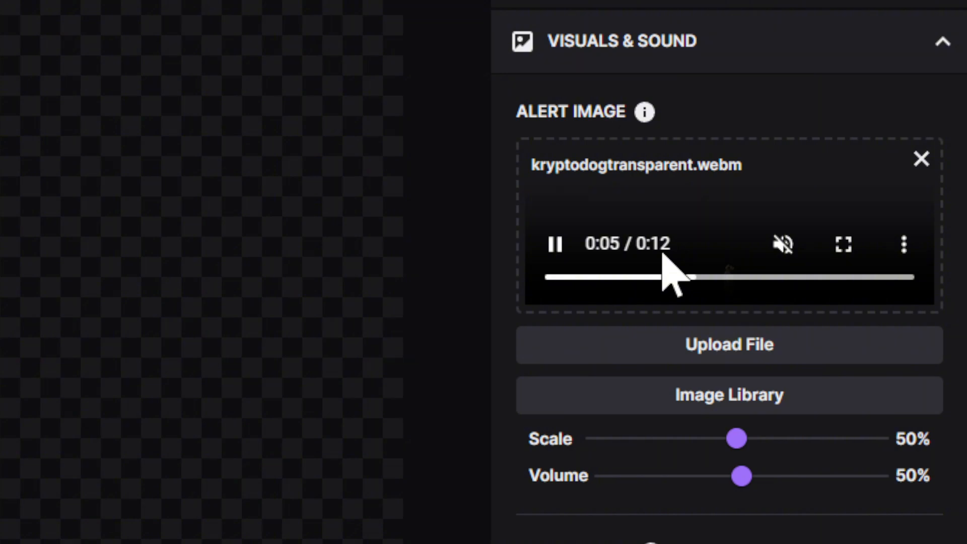
# Set the alert duration to 12 seconds in the general settings.
pyautogui.scroll(9, 672, 259)
pyautogui.scroll(10, 692, 355)
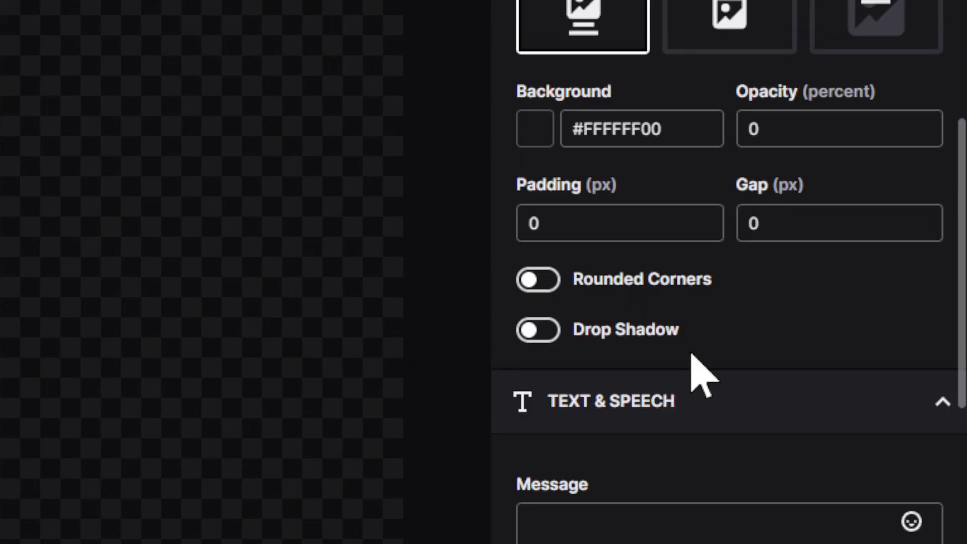
pyautogui.scroll(3, 695, 375)
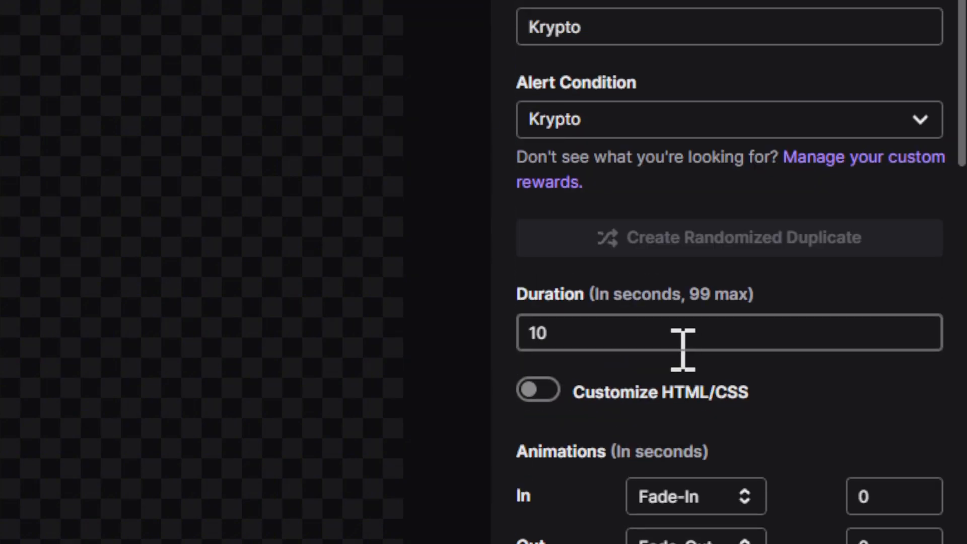
pyautogui.doubleClick(653, 332)
pyautogui.write('12')
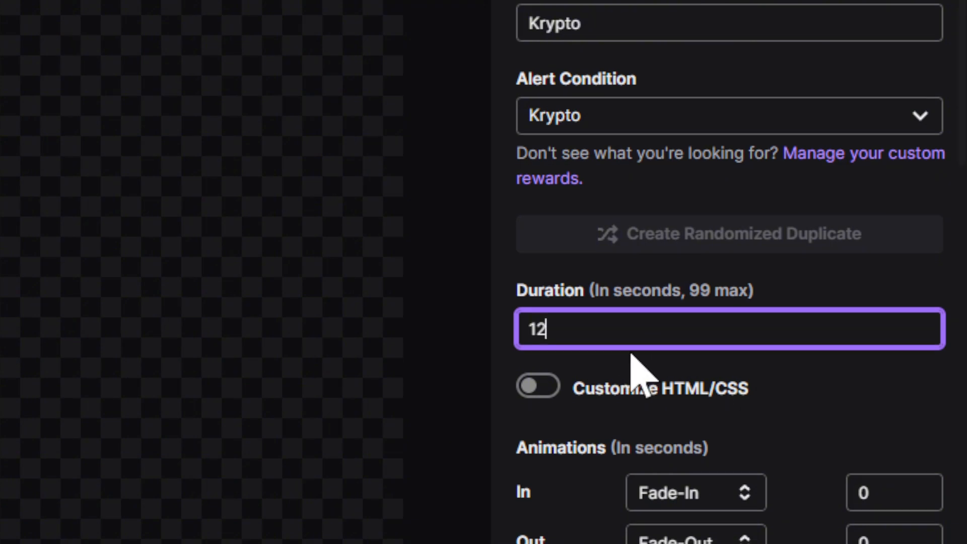
# Set the alert image's scale and volume to 100% and remove the celebration.wav alert sound.
pyautogui.scroll(-10, 648, 327)
pyautogui.scroll(-10, 655, 342)
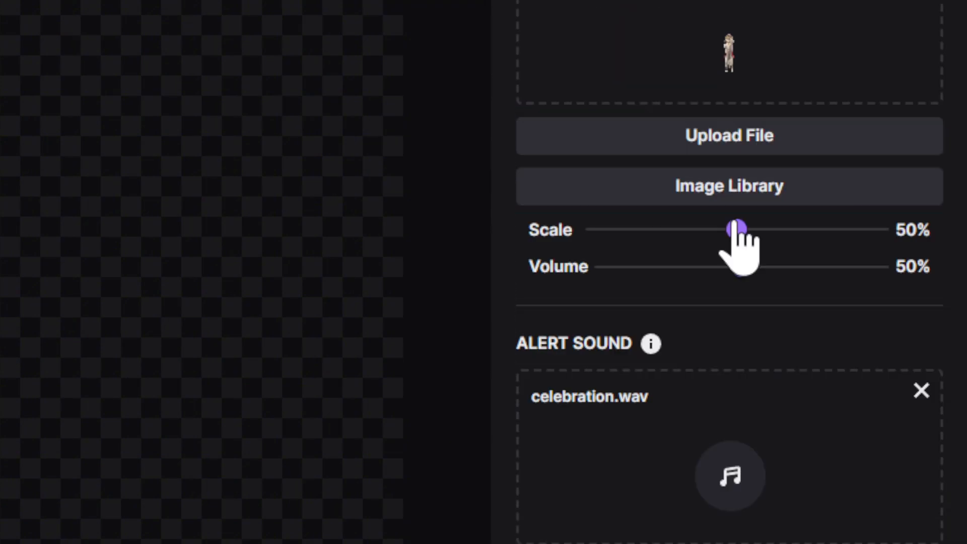
pyautogui.moveTo(737, 233); pyautogui.dragTo(900, 269)
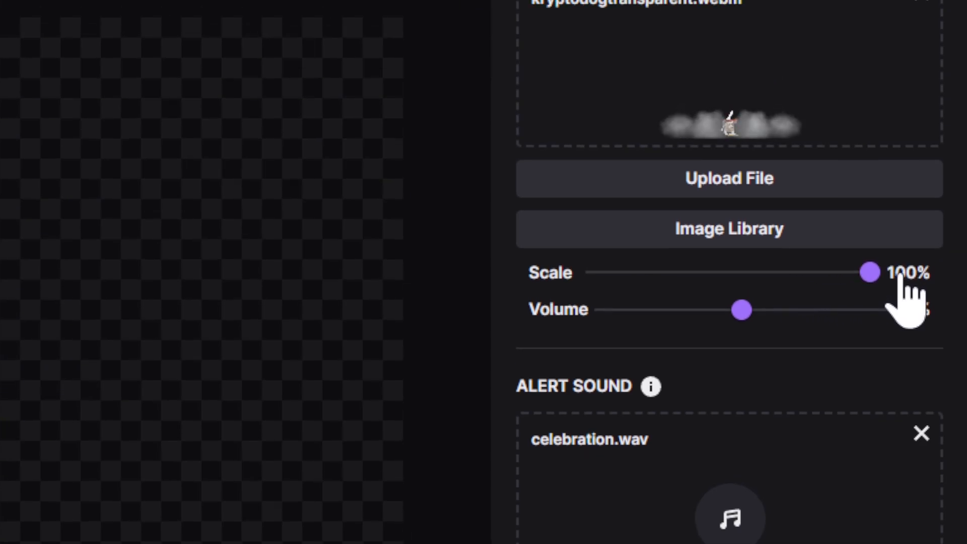
pyautogui.moveTo(742, 309); pyautogui.dragTo(874, 310)
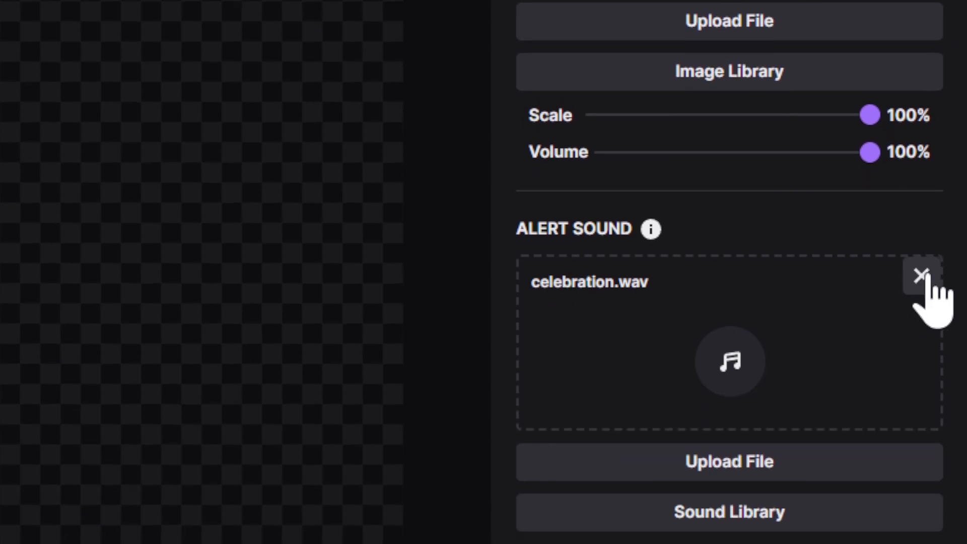
pyautogui.click(921, 276)
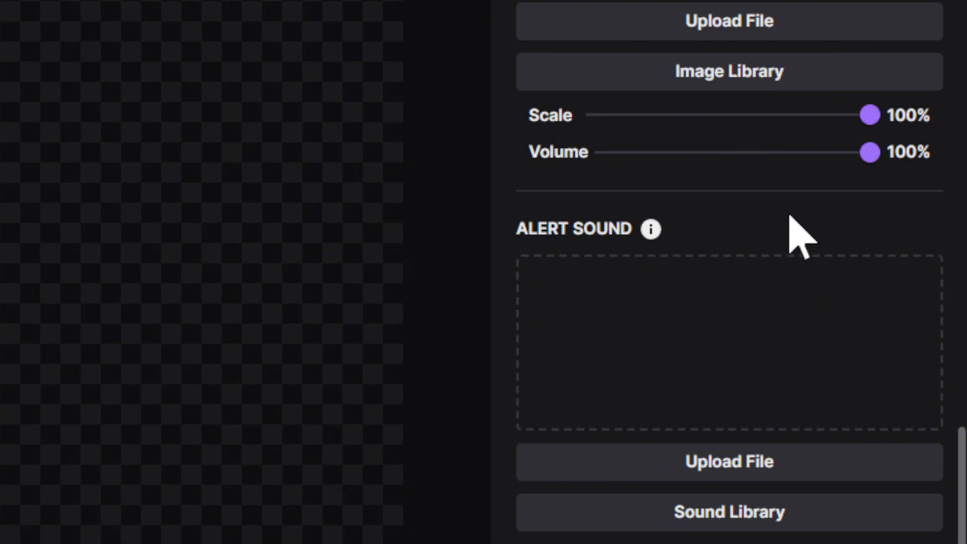
pyautogui.scroll(4, 799, 233)
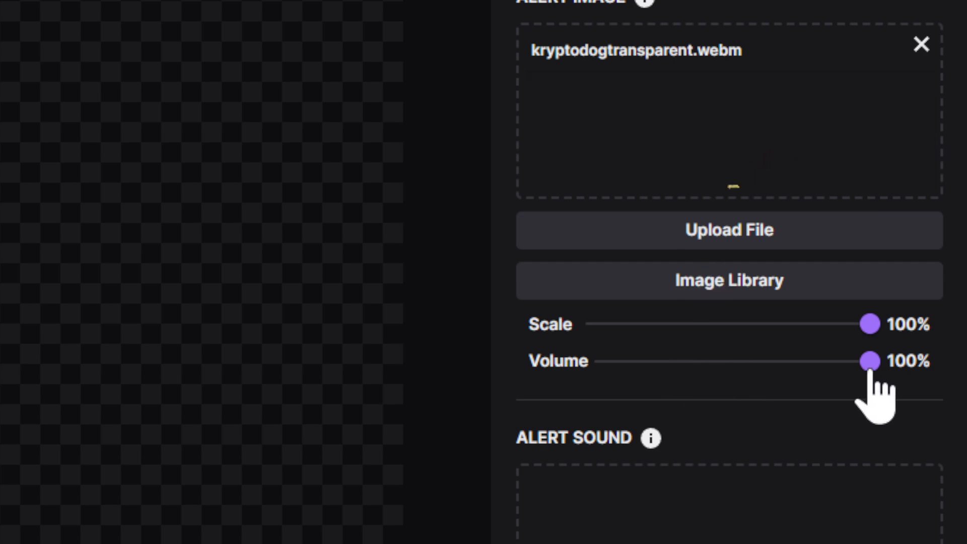
# Try celebration animations with the Flamethrower effect, and turn celebrations back off.
pyautogui.scroll(-6, 740, 413)
pyautogui.scroll(-1, 738, 388)
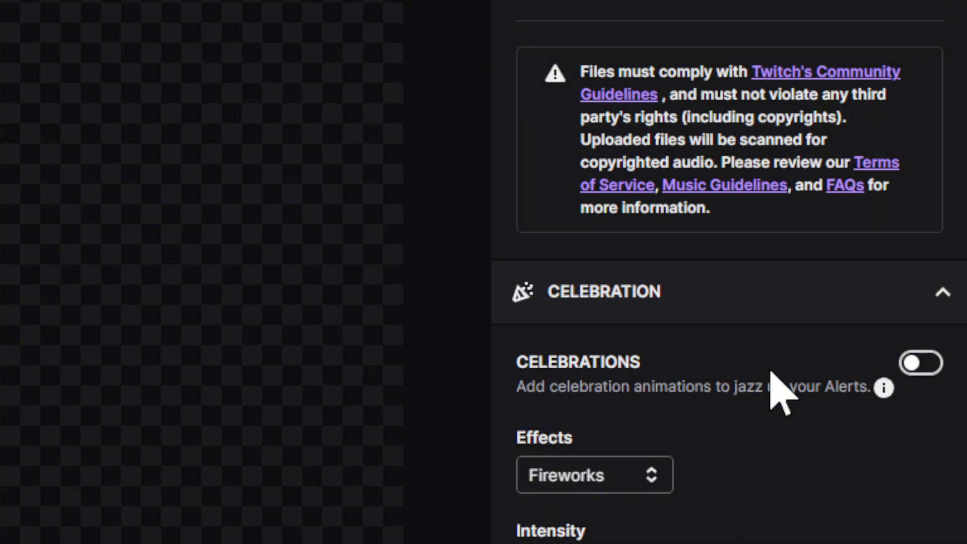
pyautogui.click(619, 481)
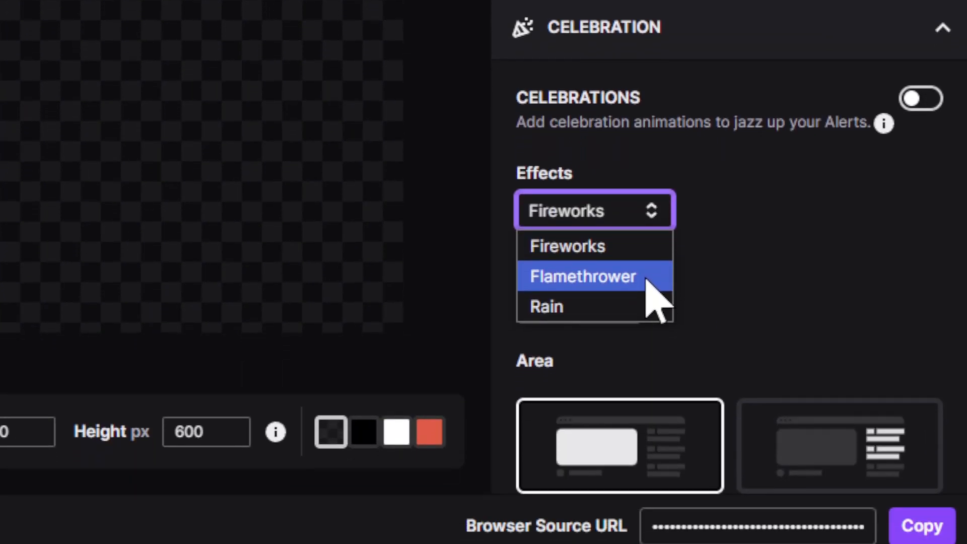
pyautogui.click(647, 278)
pyautogui.scroll(-4, 731, 260)
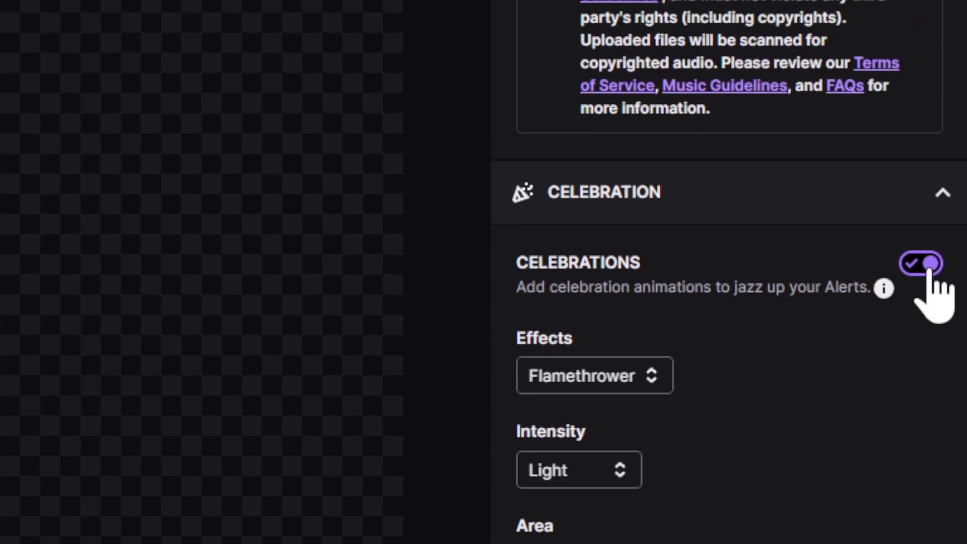
pyautogui.click(924, 157)
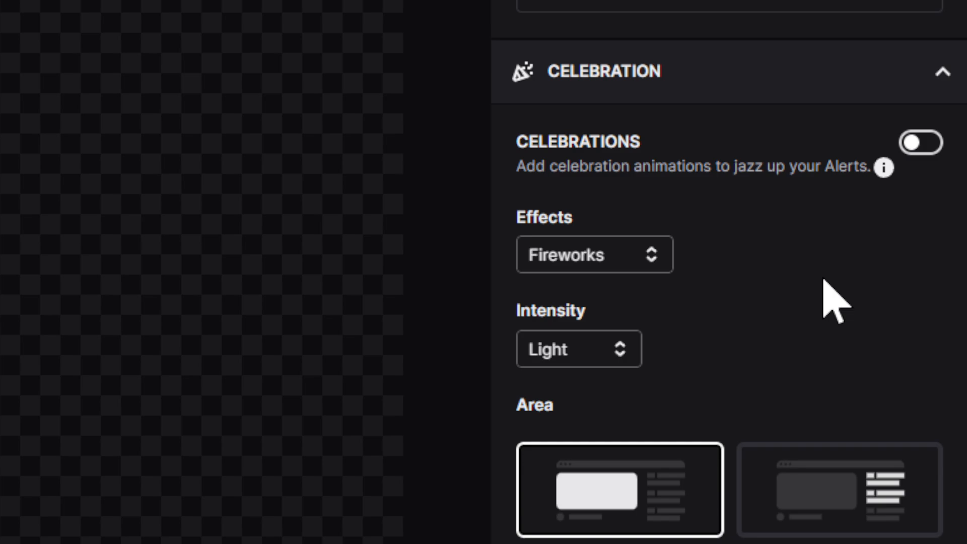
# Save the variant's changes and preview the alert.
pyautogui.scroll(10, 823, 280)
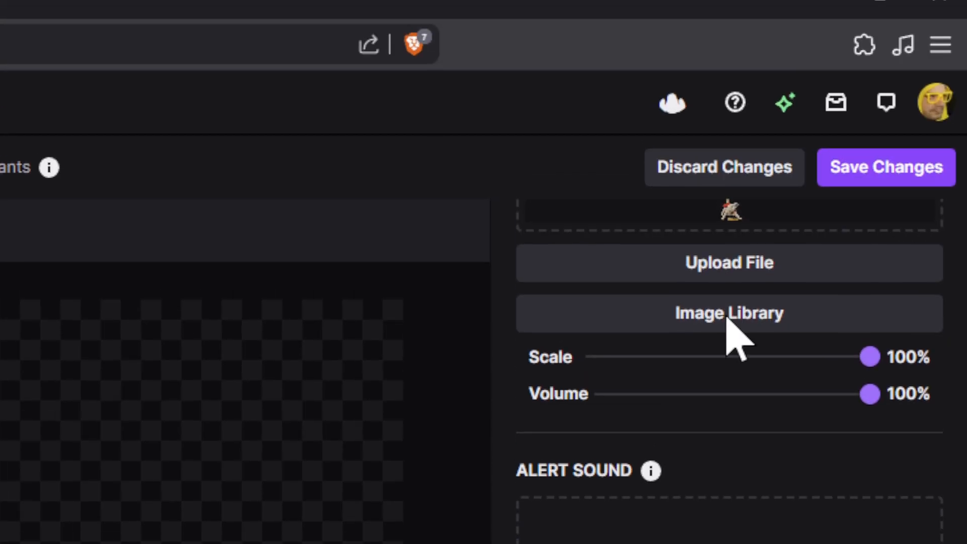
pyautogui.click(856, 182)
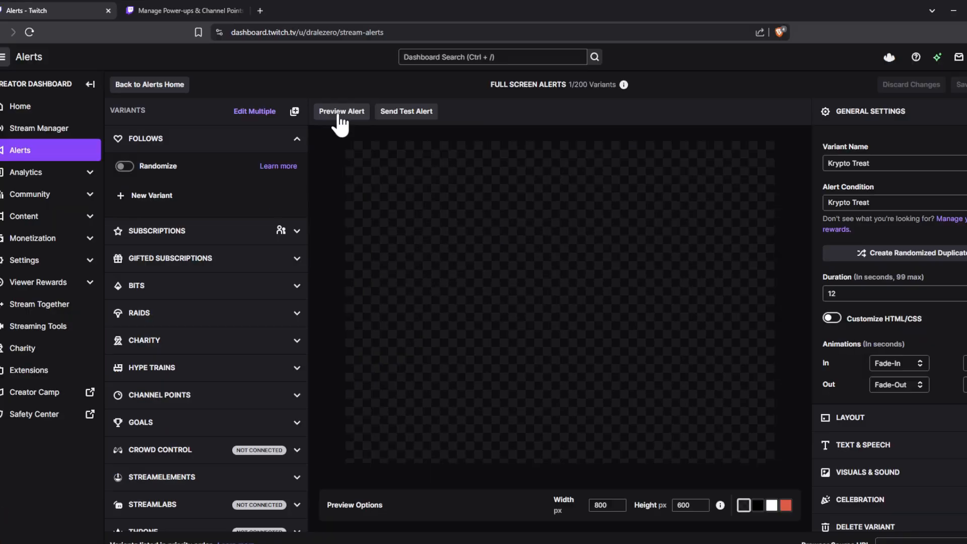
pyautogui.click(484, 270)
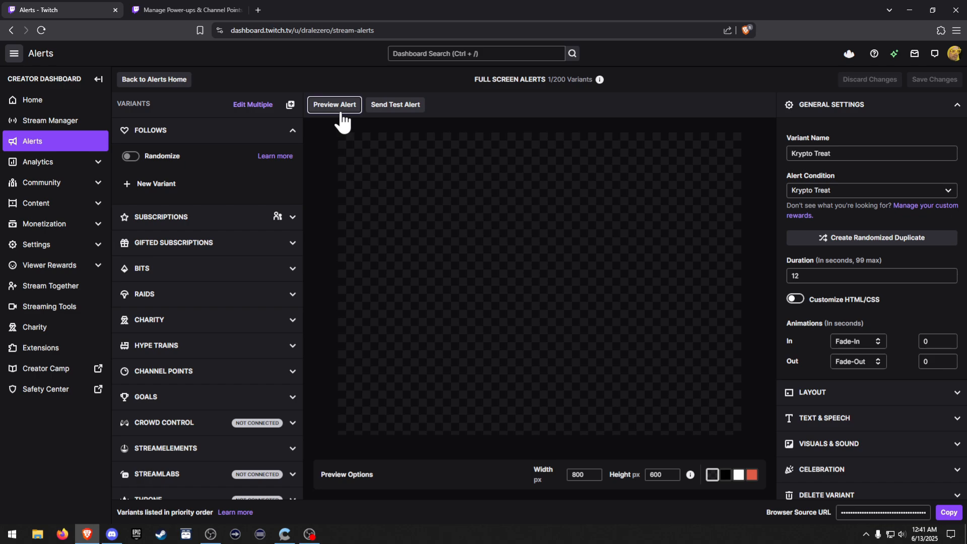
# Review the alert's visuals and sound settings and copy the Full Screen Alerts box's browser source URL.
pyautogui.click(857, 445)
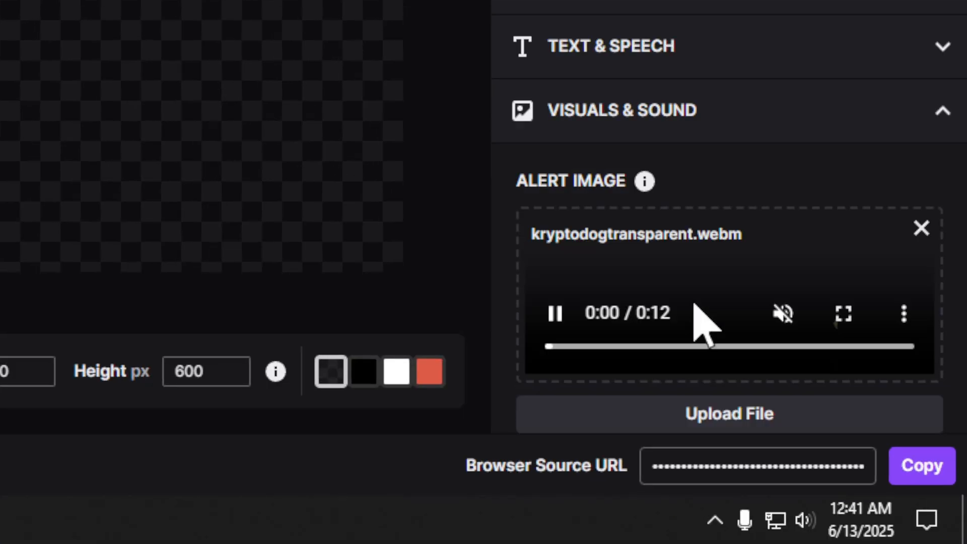
pyautogui.scroll(-5, 695, 304)
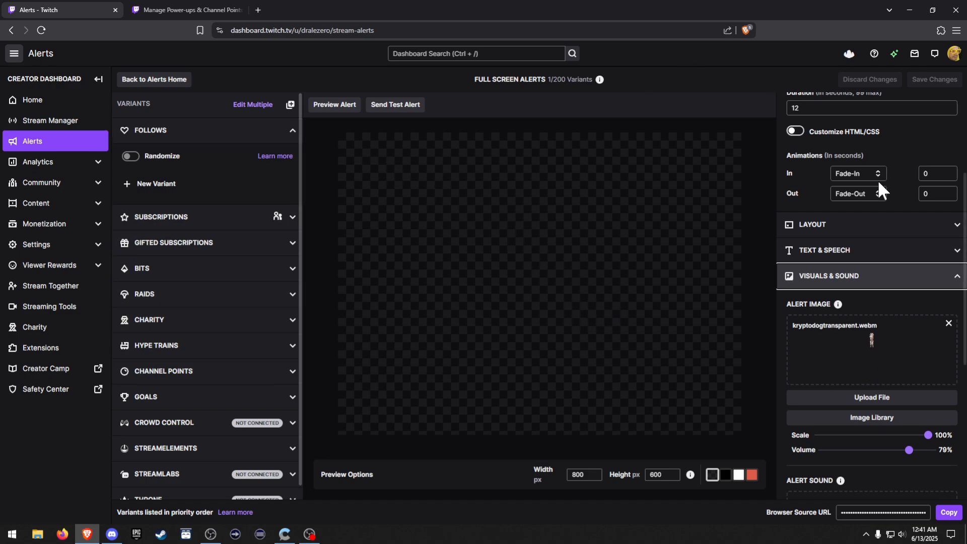
pyautogui.click(588, 474)
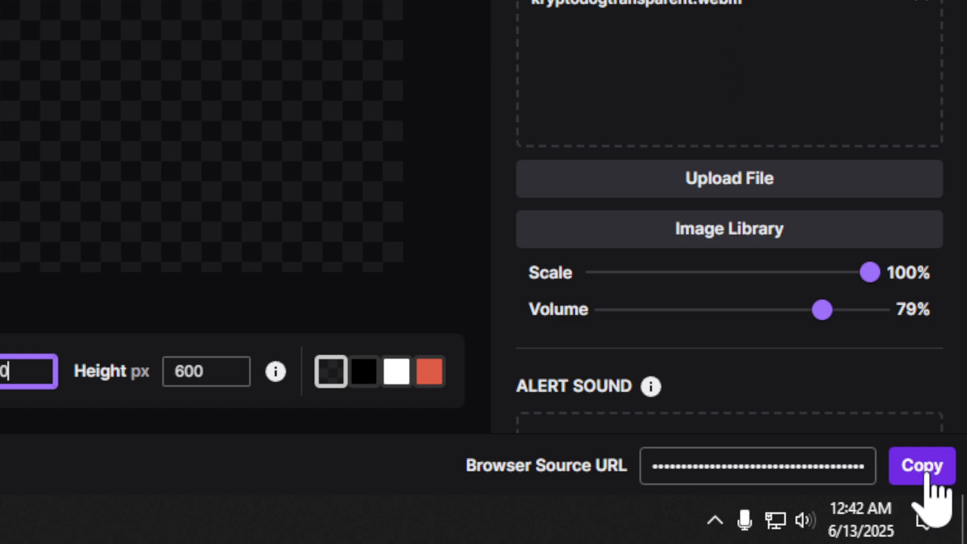
pyautogui.click(926, 477)
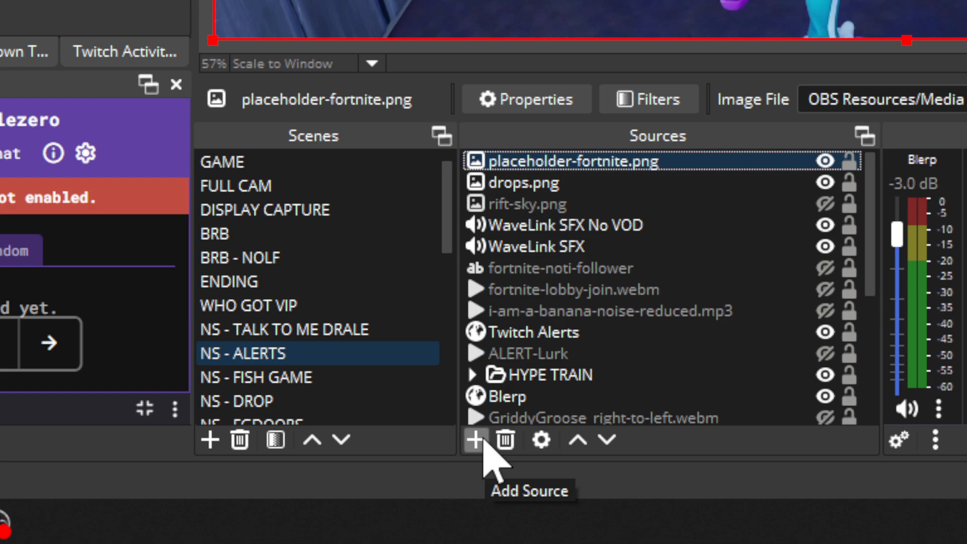
# Switch to OBS and add a new browser source named Twitch Alerts Full Screen to the NS - ALERTS scene.
pyautogui.click(501, 500)
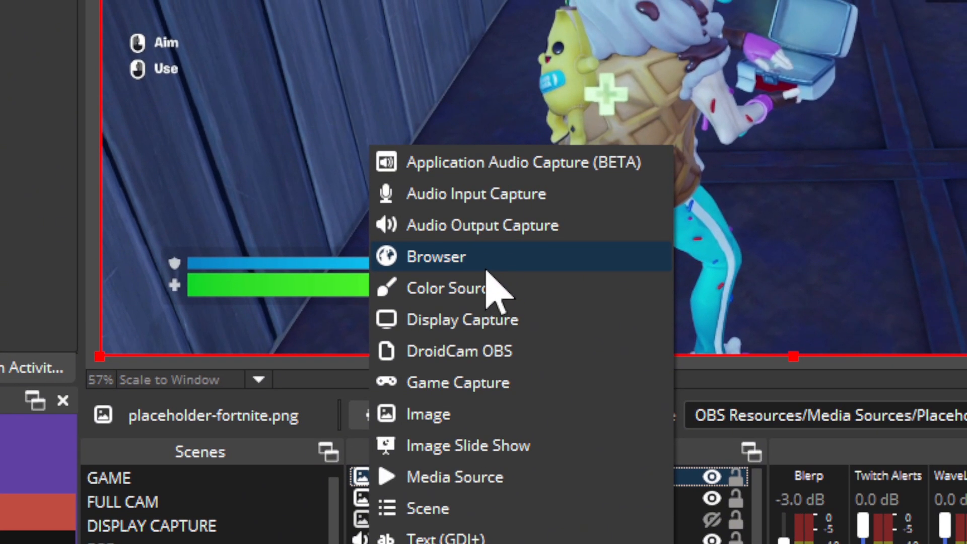
pyautogui.click(491, 265)
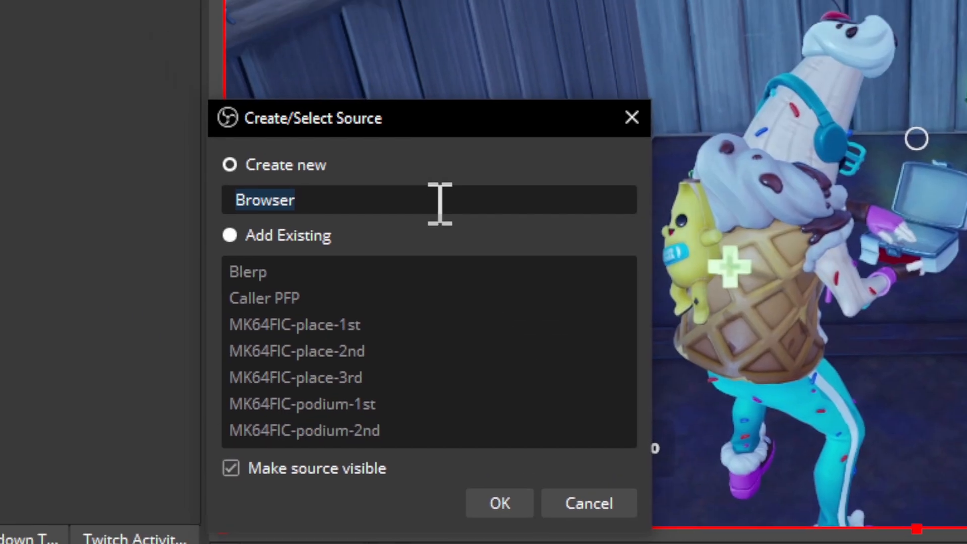
pyautogui.moveTo(428, 204); pyautogui.dragTo(238, 199)
pyautogui.write('Twitch Alerts DFull')
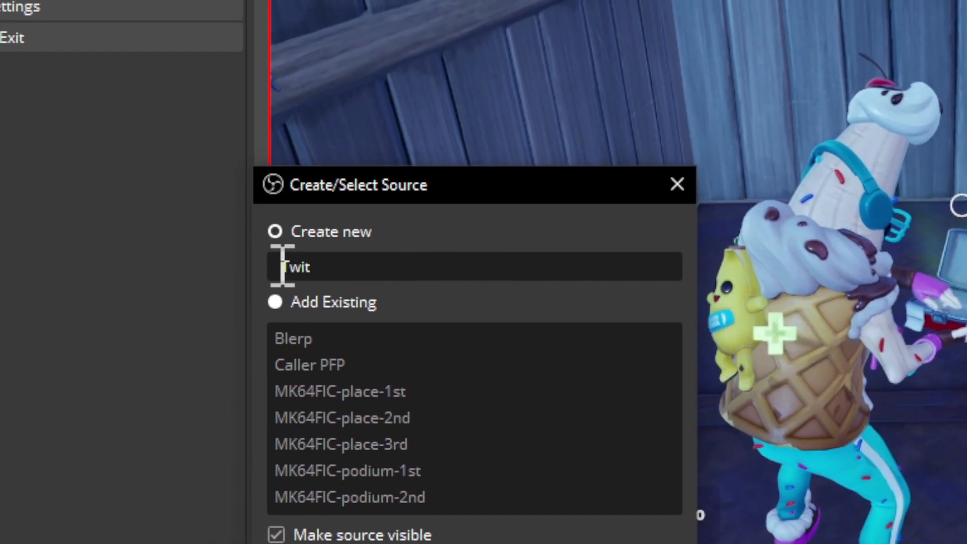
pyautogui.press('BackSpace')
pyautogui.press('BackSpace')
pyautogui.press('BackSpace')
pyautogui.press('BackSpace')
pyautogui.press('BackSpace')
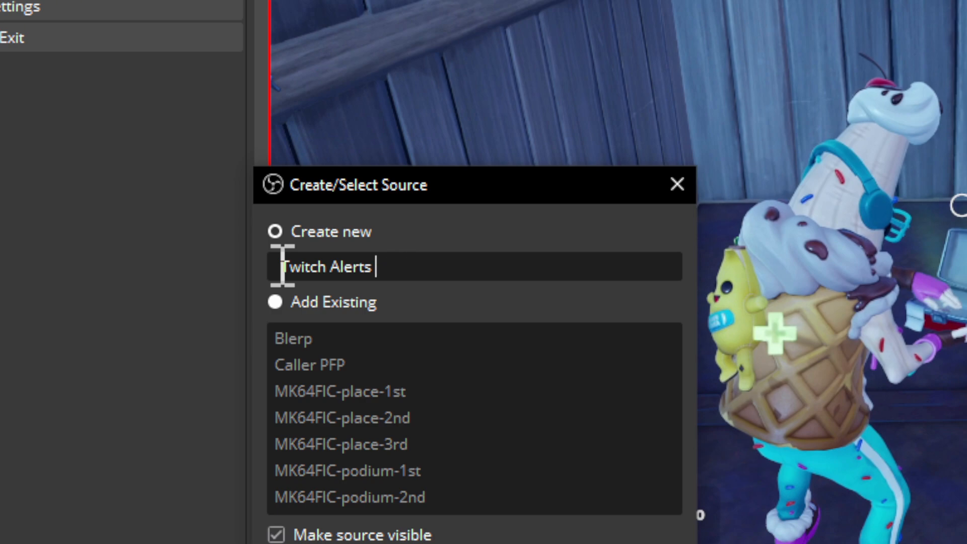
pyautogui.write('Full Screen')
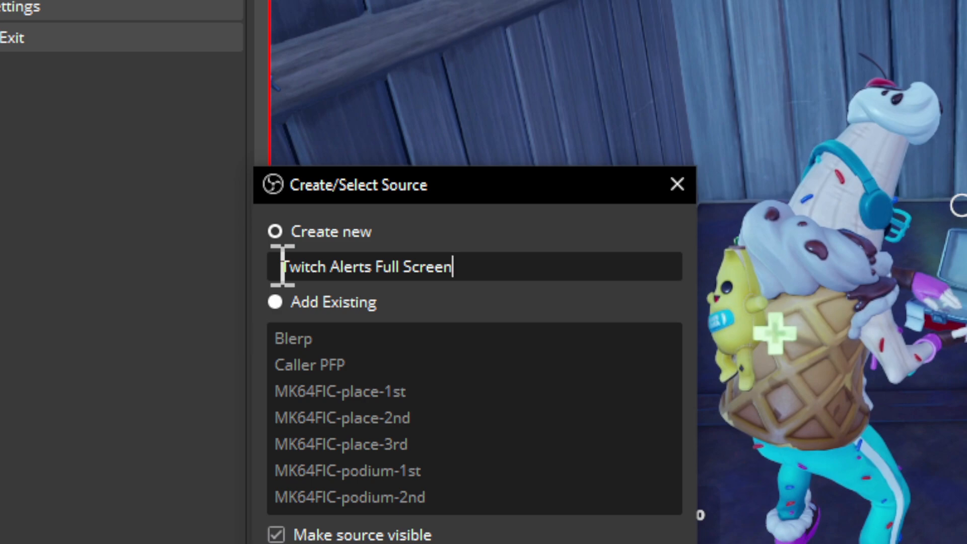
pyautogui.moveTo(282, 266); pyautogui.dragTo(397, 266)
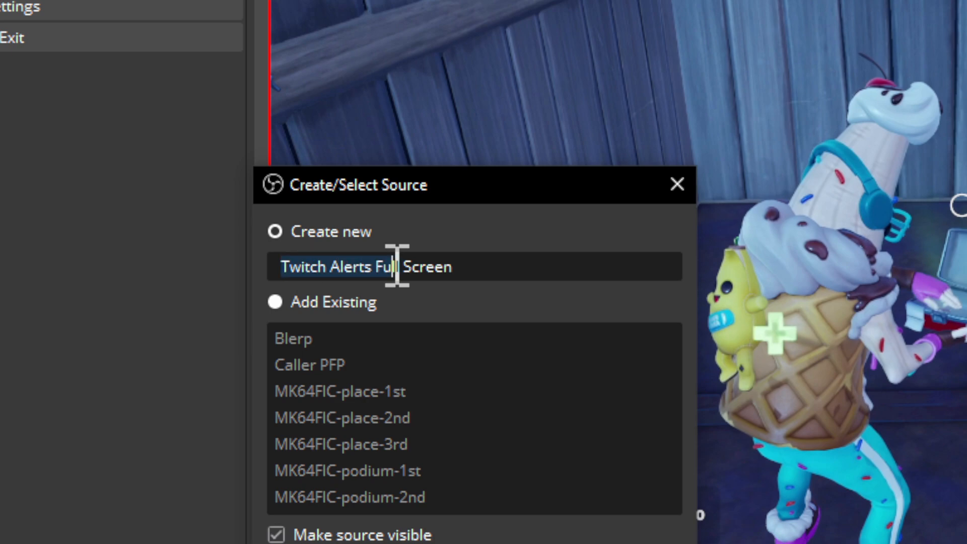
pyautogui.moveTo(513, 276); pyautogui.dragTo(376, 268)
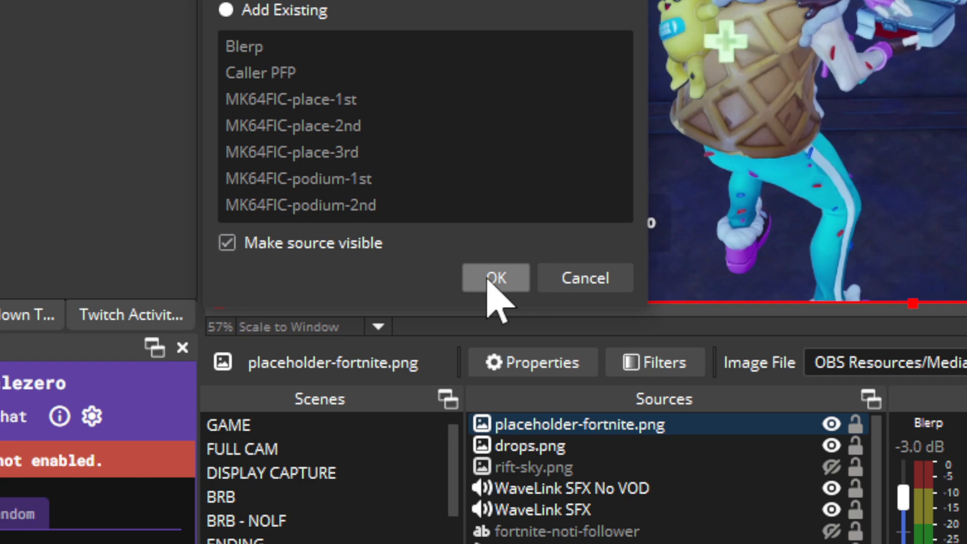
pyautogui.click(487, 280)
# Paste the copied browser source URL into the new source and set its size to 1920 by 1080.
pyautogui.hotkey('ctrl', 'v')
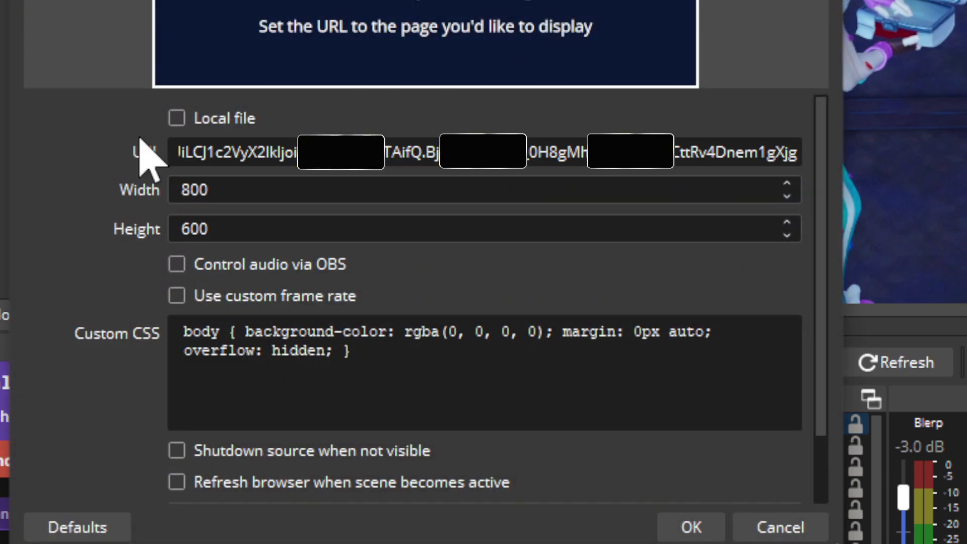
pyautogui.moveTo(226, 188); pyautogui.dragTo(168, 187)
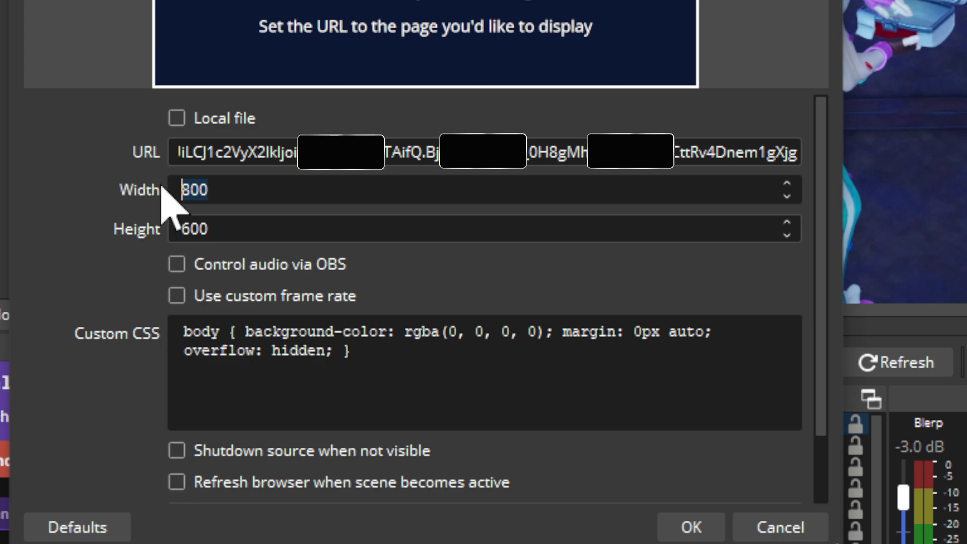
pyautogui.write('1920')
pyautogui.press('Tab')
pyautogui.write('1080')
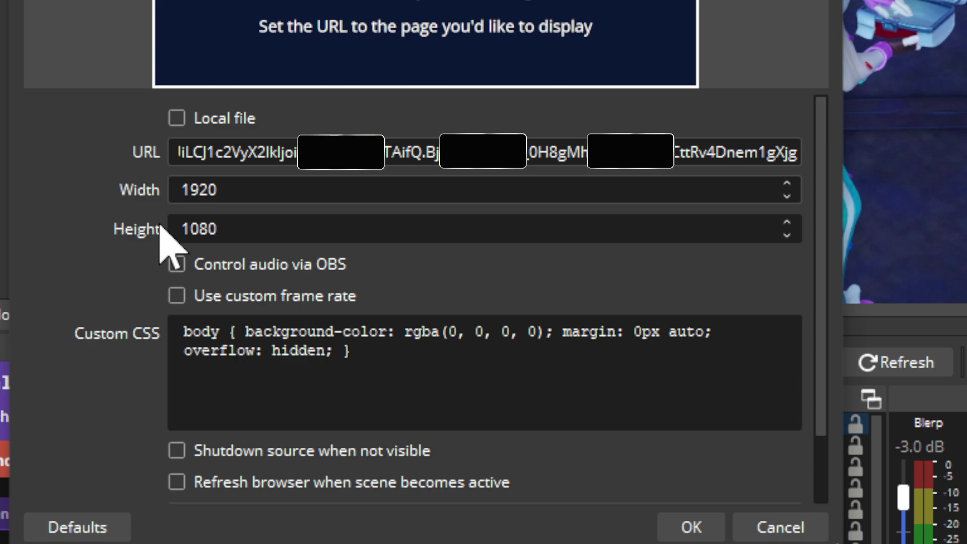
# Enable Control audio via OBS for the browser source and confirm its properties.
pyautogui.click(177, 264)
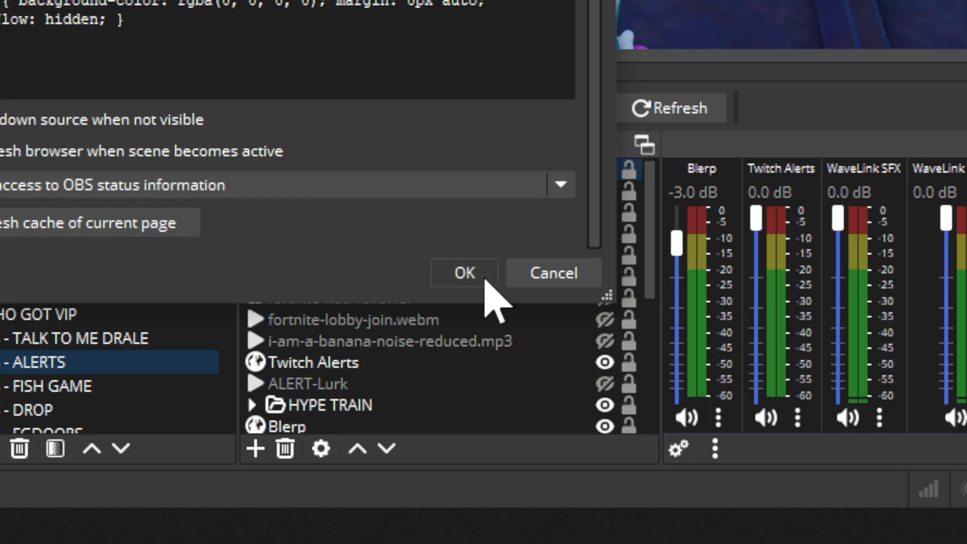
pyautogui.click(708, 530)
pyautogui.click(496, 171)
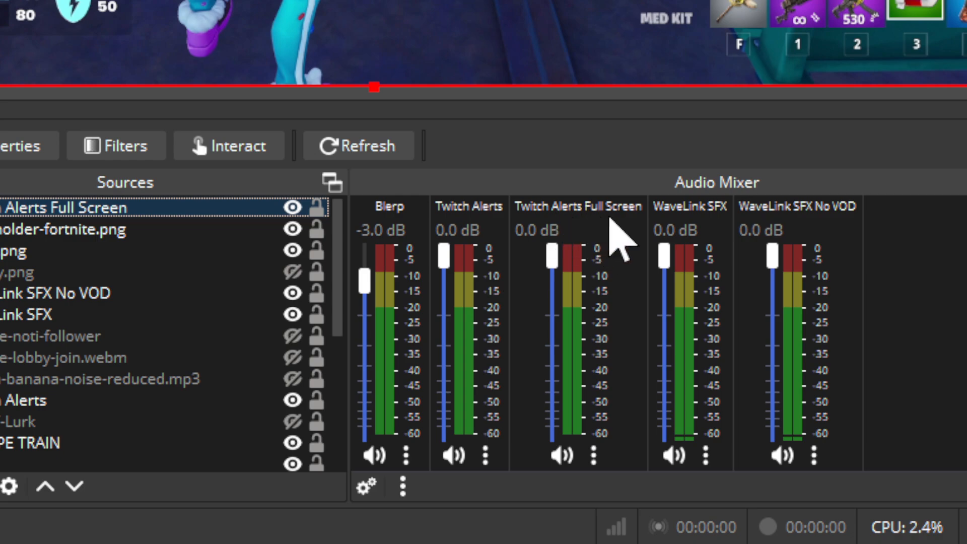
# Check the Twitch Alerts Full Screen source's advanced audio properties, including monitoring and track assignments.
pyautogui.click(593, 454)
pyautogui.click(609, 444)
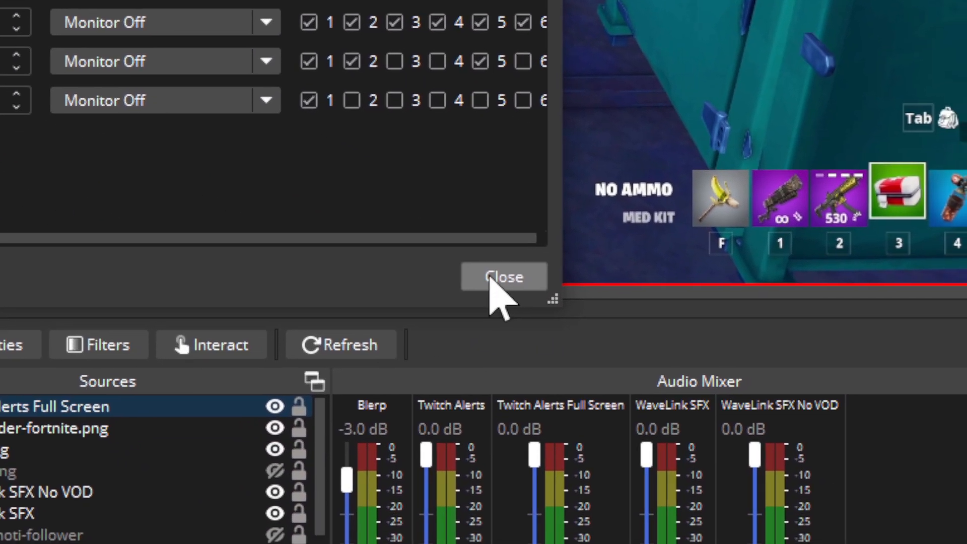
pyautogui.click(541, 295)
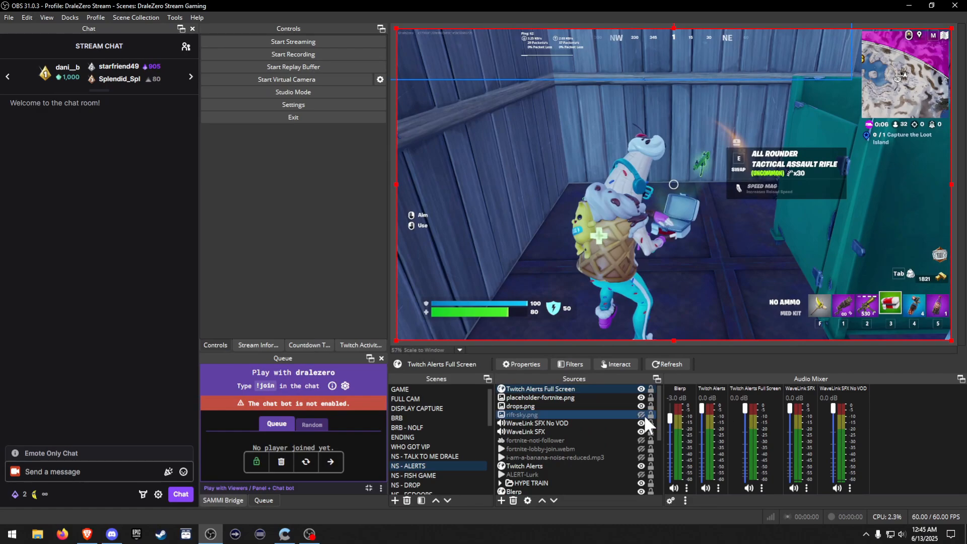
# Switch to the browser, preview the full-screen alert, and resize its window to sit beside the OBS preview.
pyautogui.click(87, 533)
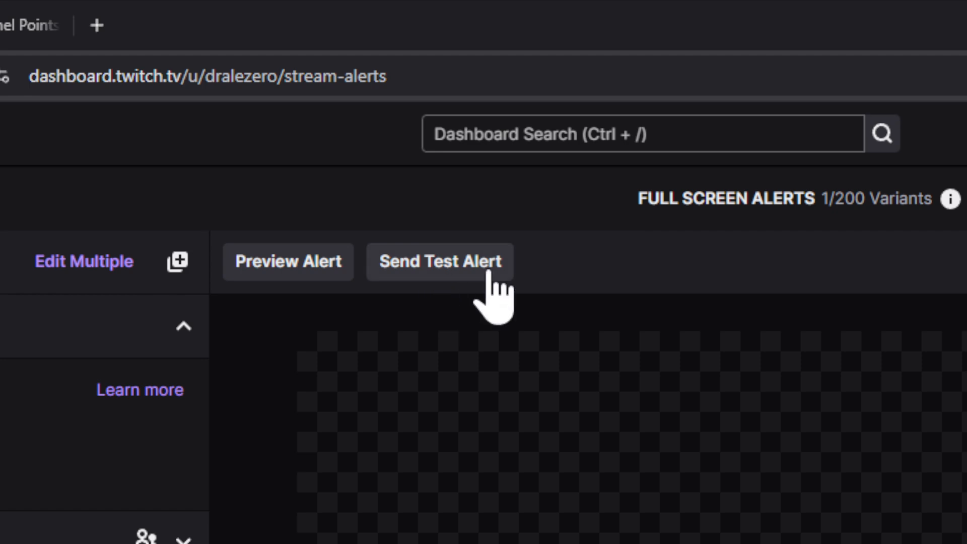
pyautogui.click(330, 272)
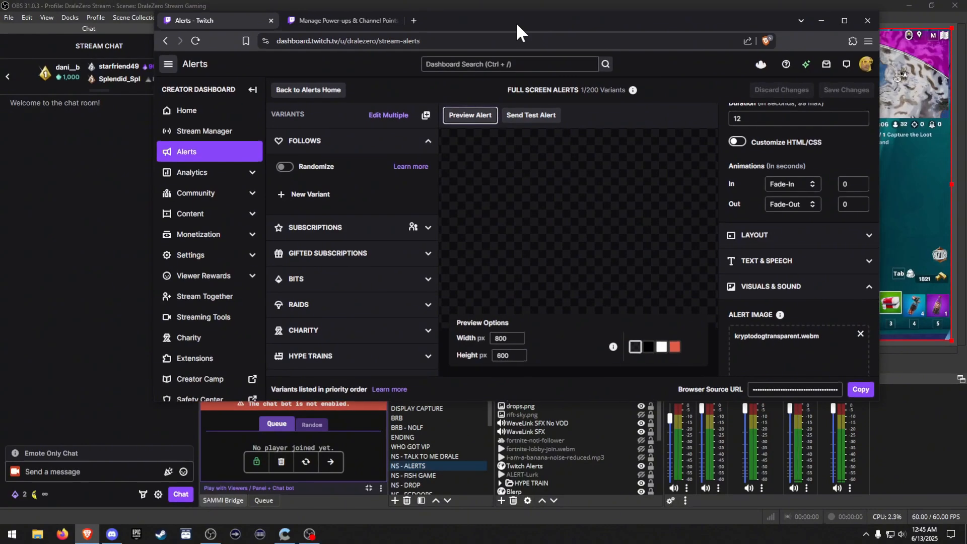
pyautogui.moveTo(517, 24); pyautogui.dragTo(144, 32)
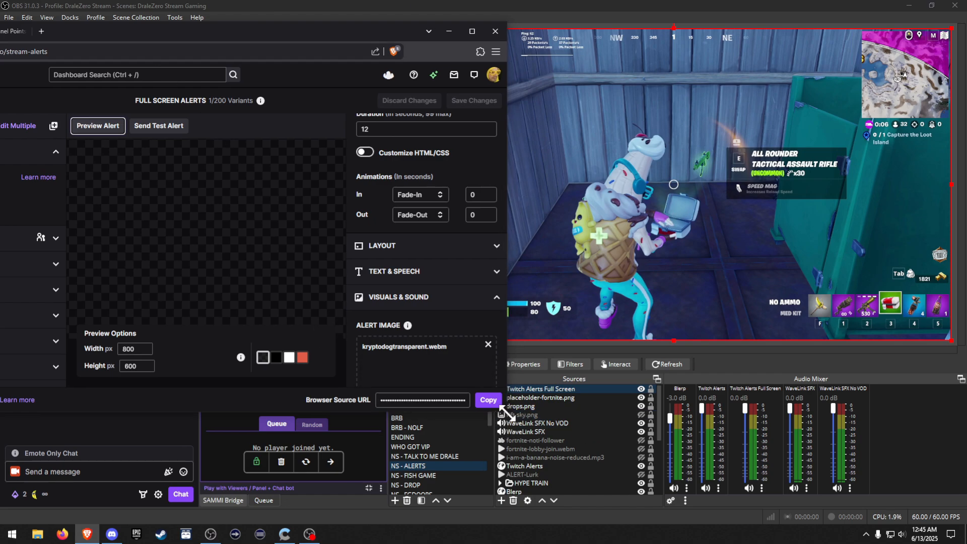
pyautogui.moveTo(507, 413); pyautogui.dragTo(481, 428)
pyautogui.moveTo(482, 427); pyautogui.dragTo(482, 457)
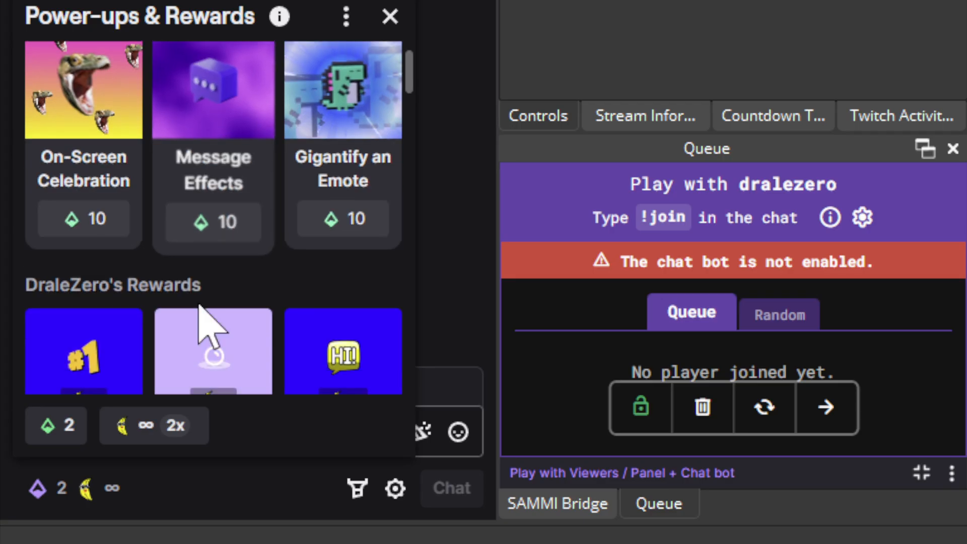
# Redeem the Krypto Treat reward from the stream chat and send a test alert to OBS.
pyautogui.scroll(-1, 199, 303)
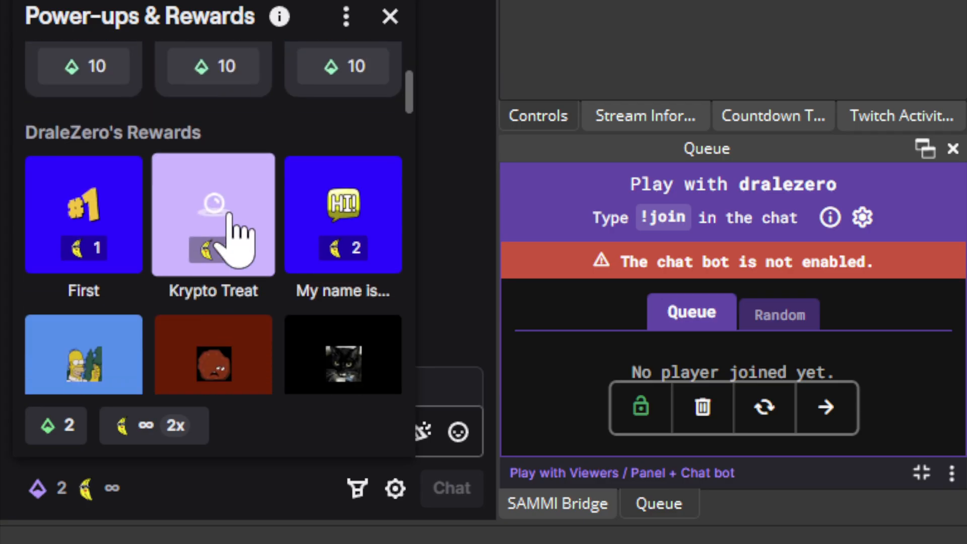
pyautogui.click(235, 237)
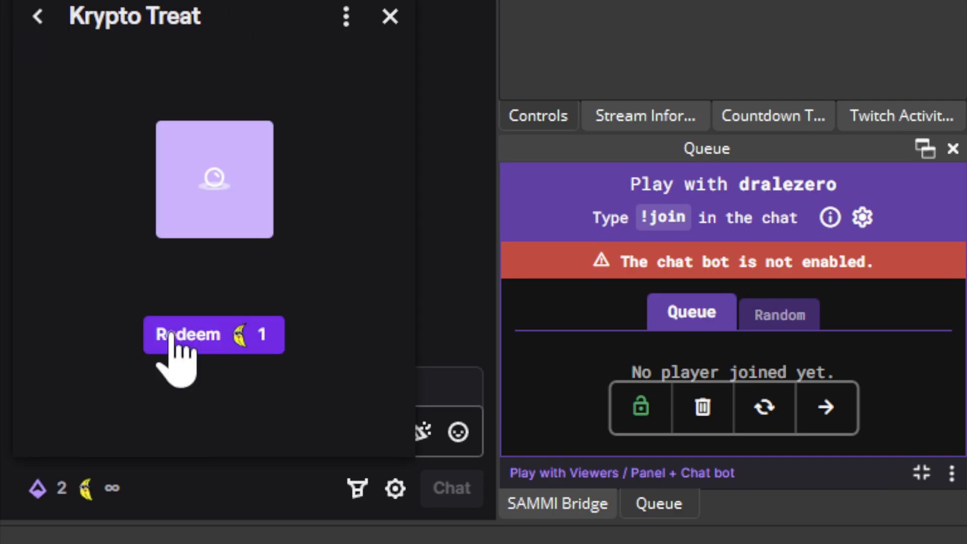
pyautogui.click(172, 336)
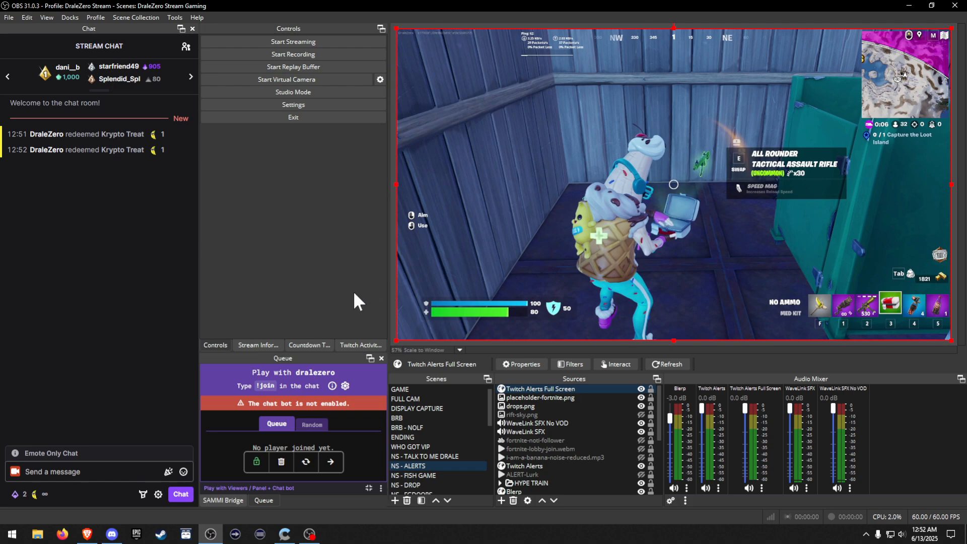
pyautogui.click(156, 127)
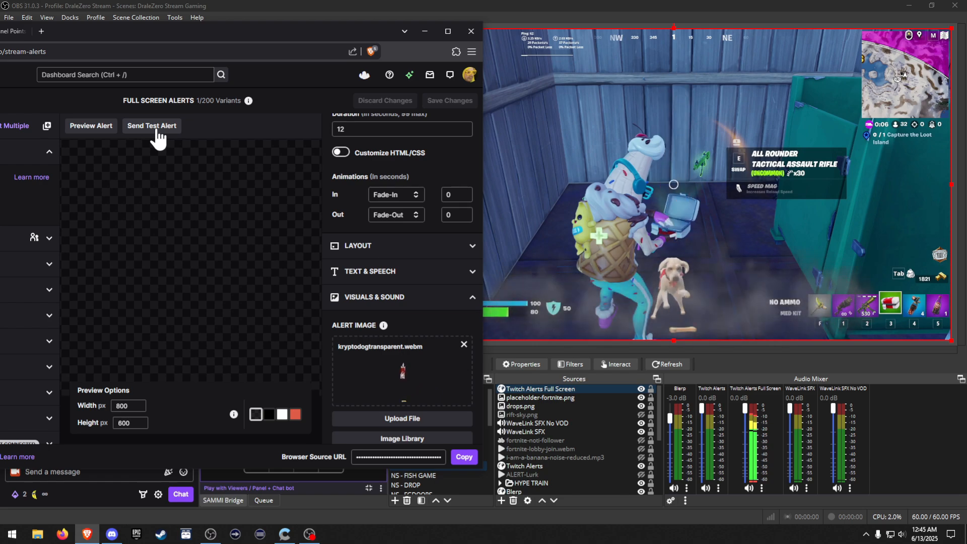
pyautogui.moveTo(313, 38); pyautogui.dragTo(253, 36)
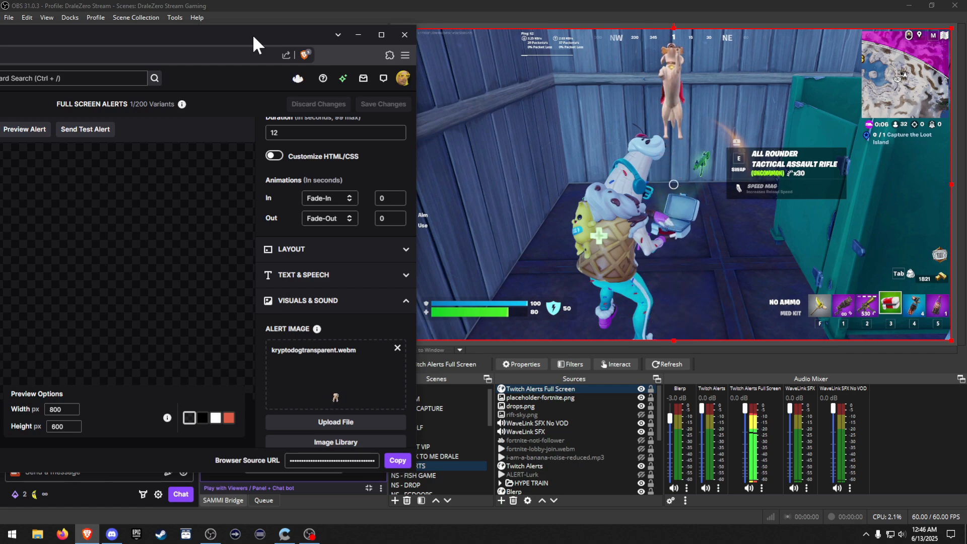
# Upload krypto dog green key.mp4 as the alert image, save the changes, and send a test alert.
pyautogui.moveTo(252, 34); pyautogui.dragTo(592, 69)
pyautogui.doubleClick(591, 68)
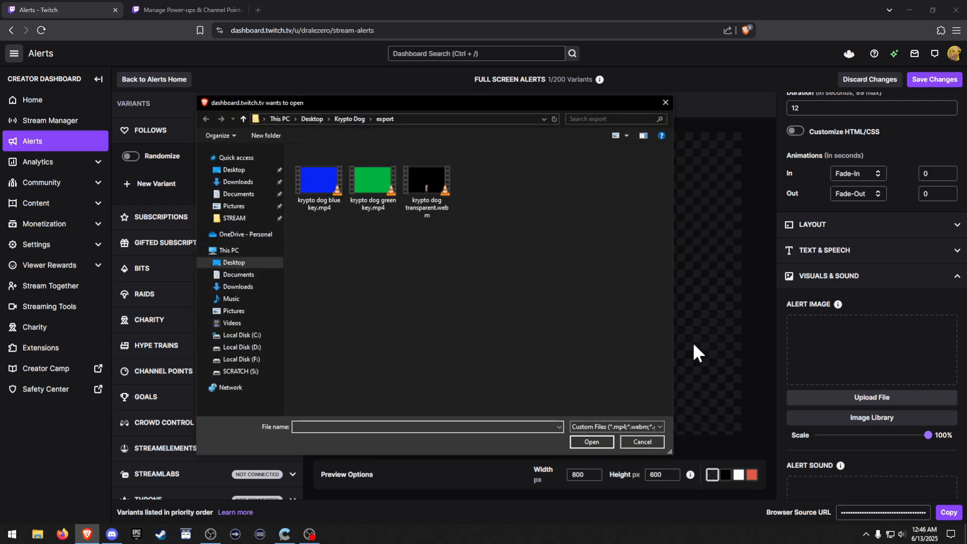
pyautogui.click(376, 183)
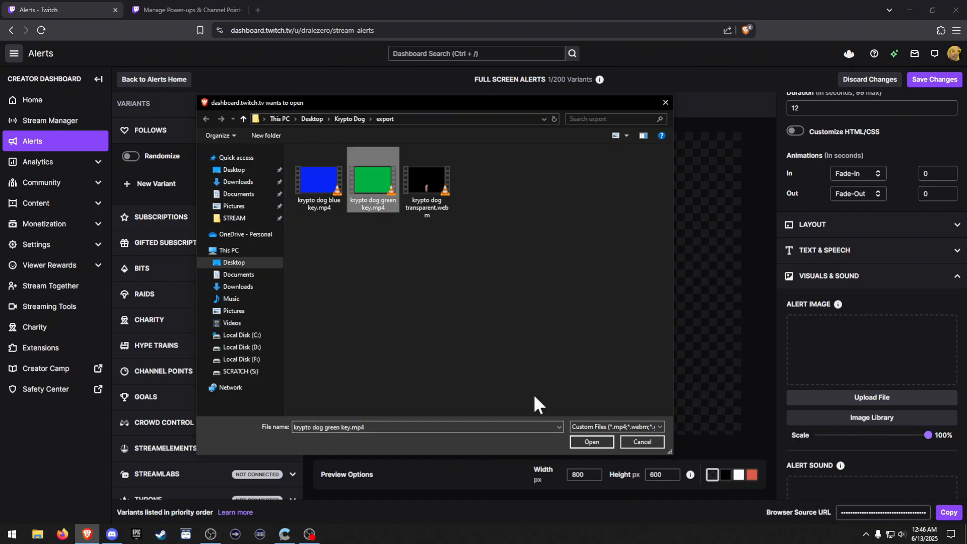
pyautogui.click(578, 442)
pyautogui.click(934, 79)
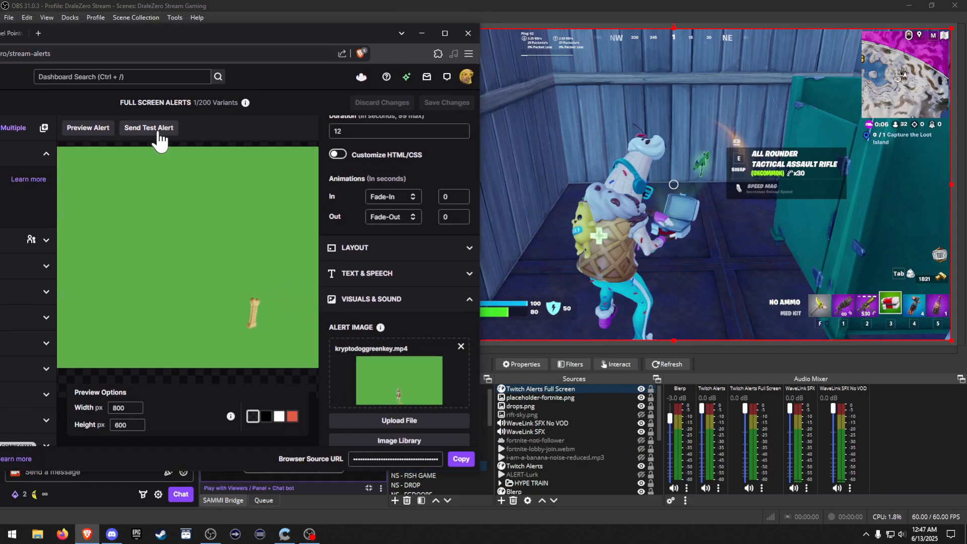
pyautogui.click(156, 143)
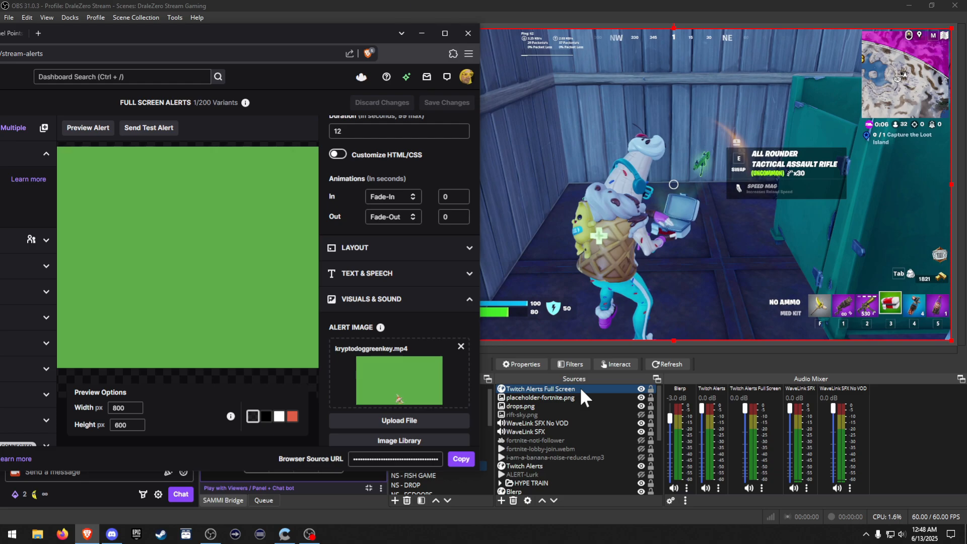
# Add a Chroma Key effect filter to the Twitch Alerts Full Screen source, keeping the suggested filter name.
pyautogui.rightClick(579, 387)
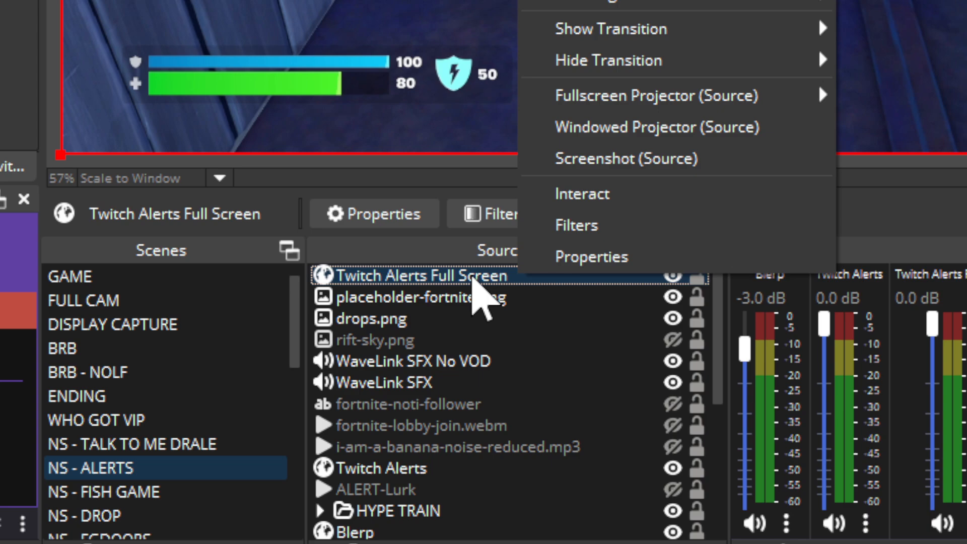
pyautogui.rightClick(472, 276)
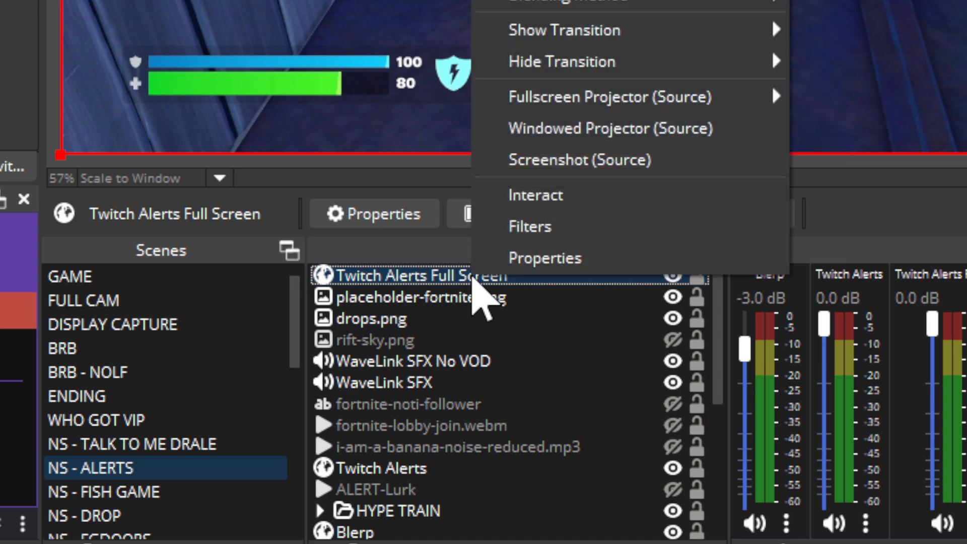
pyautogui.click(520, 236)
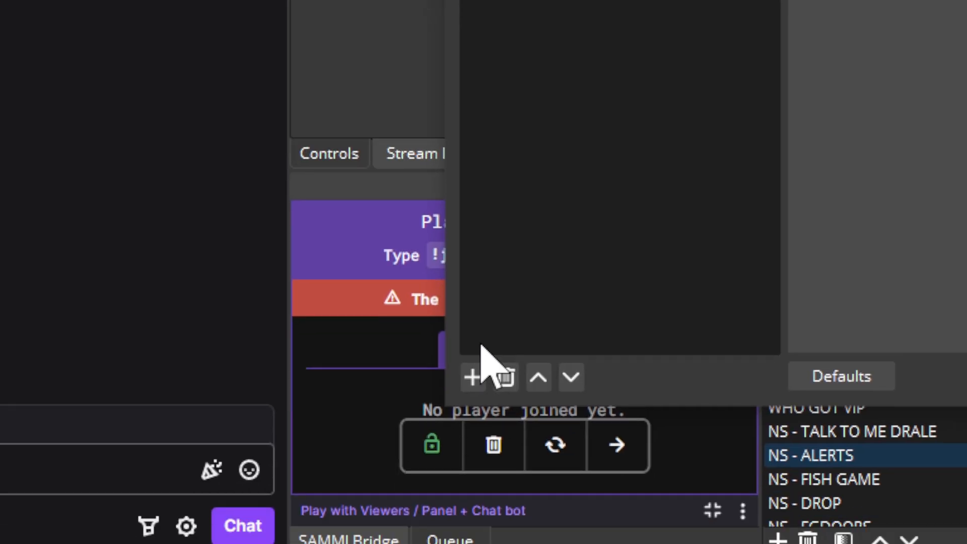
pyautogui.click(474, 376)
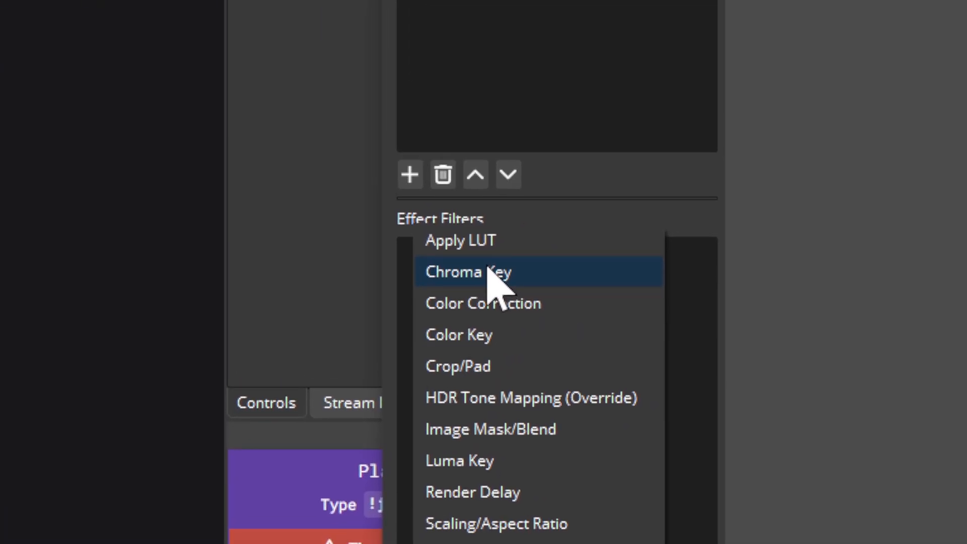
pyautogui.click(487, 274)
pyautogui.click(845, 225)
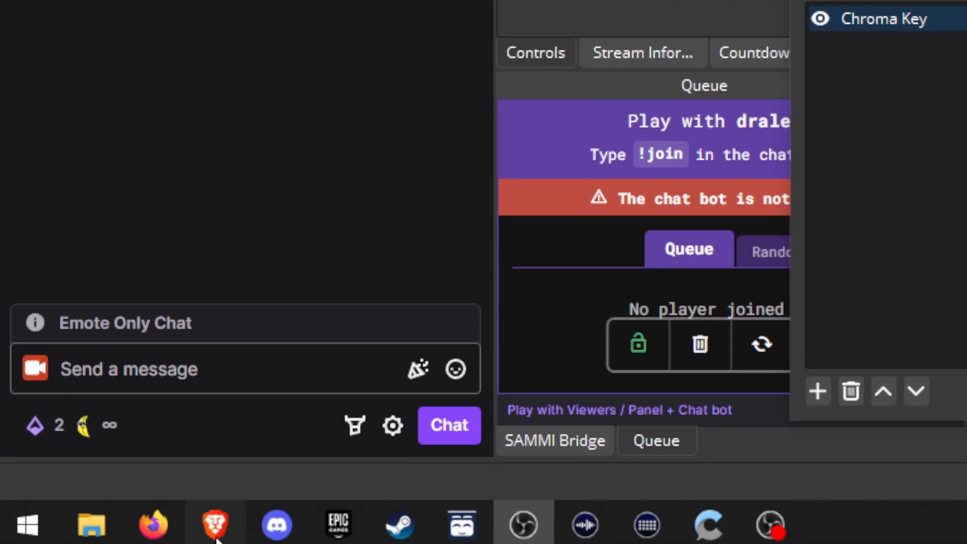
# Switch to the browser to send a test alert, move the OBS Filters window clear of the preview, and select the Chroma Key filter.
pyautogui.click(217, 532)
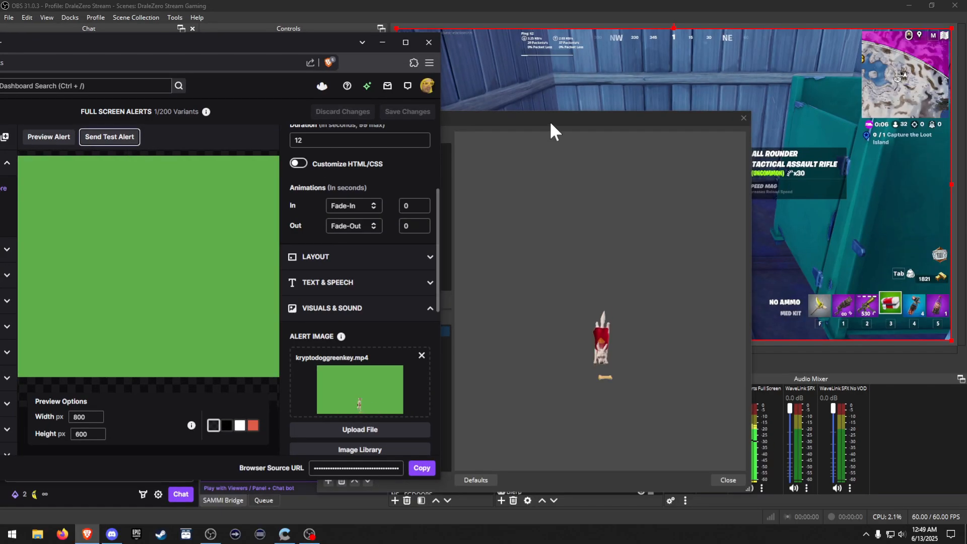
pyautogui.moveTo(550, 122); pyautogui.dragTo(431, 59)
pyautogui.click(258, 272)
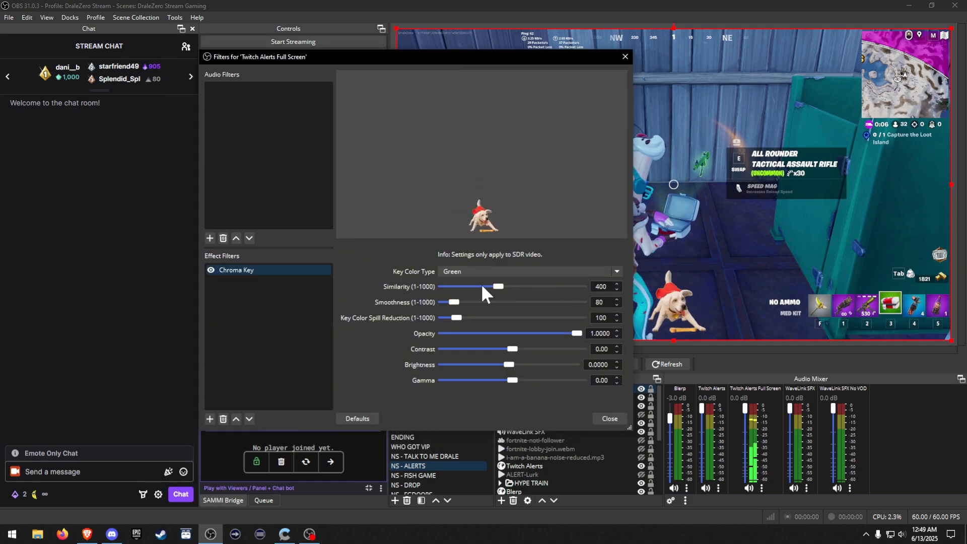
# Try adjusting the Chroma Key filter's similarity and reset its properties to their defaults.
pyautogui.moveTo(481, 285); pyautogui.dragTo(454, 286)
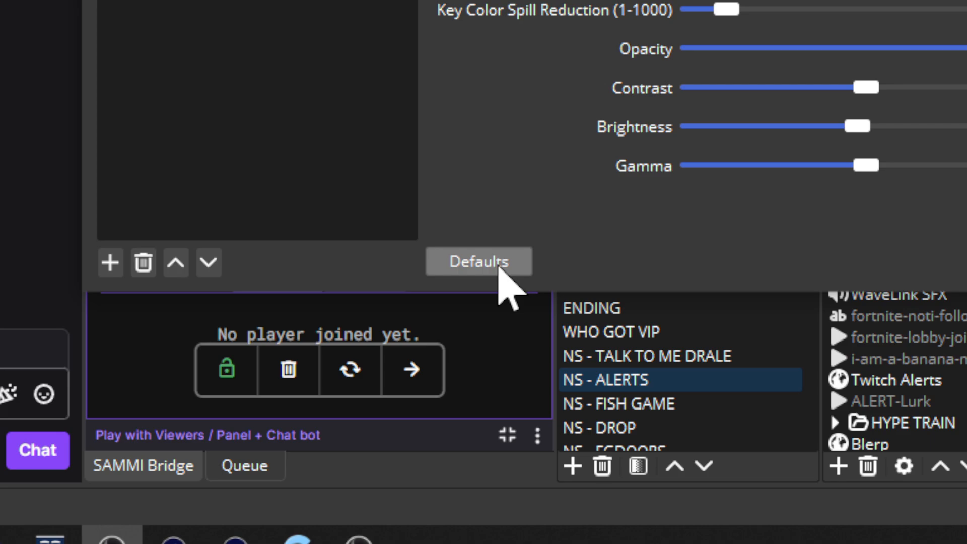
pyautogui.click(499, 266)
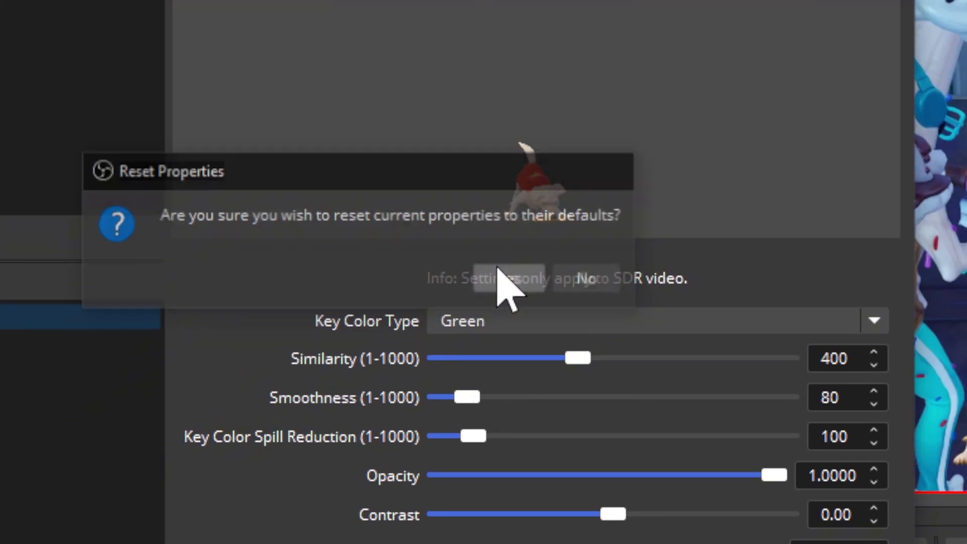
pyautogui.click(504, 279)
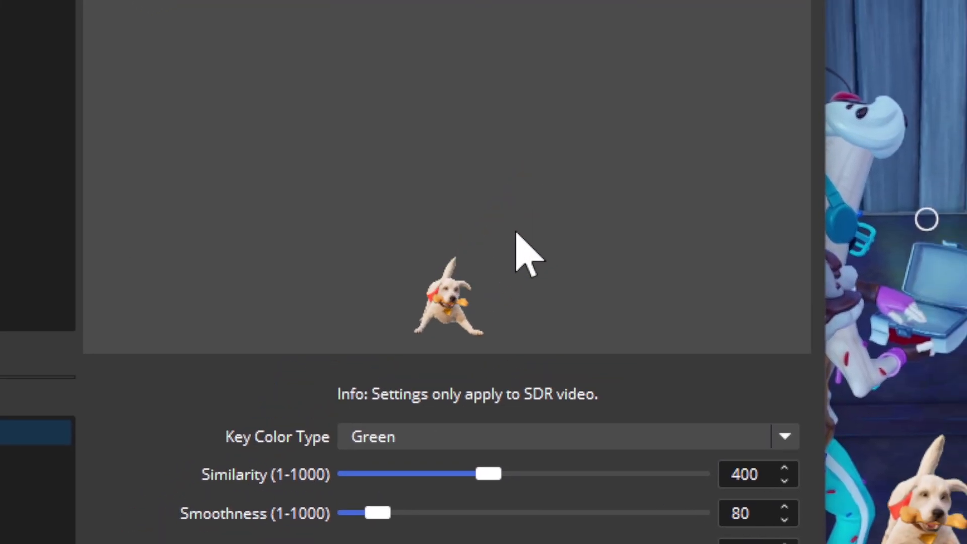